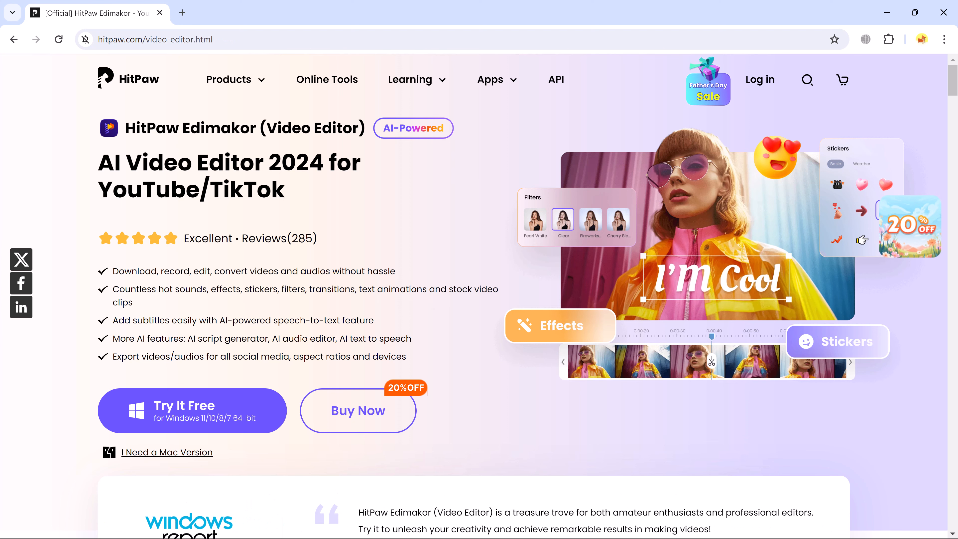
Examine the AI features, editing resources and usage steps on the HitPaw Edimakor product page
{"action": "scroll", "coordinate": [380, 298], "scroll_direction": "down", "scroll_amount": 6}
{"action": "scroll", "coordinate": [384, 306], "scroll_direction": "down", "scroll_amount": 5}
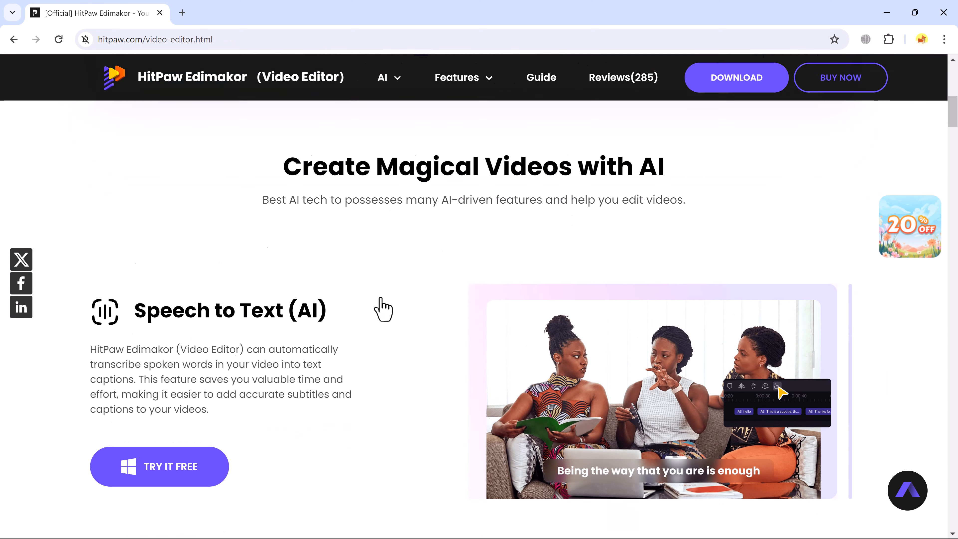
{"action": "scroll", "coordinate": [383, 309], "scroll_direction": "down", "scroll_amount": 3}
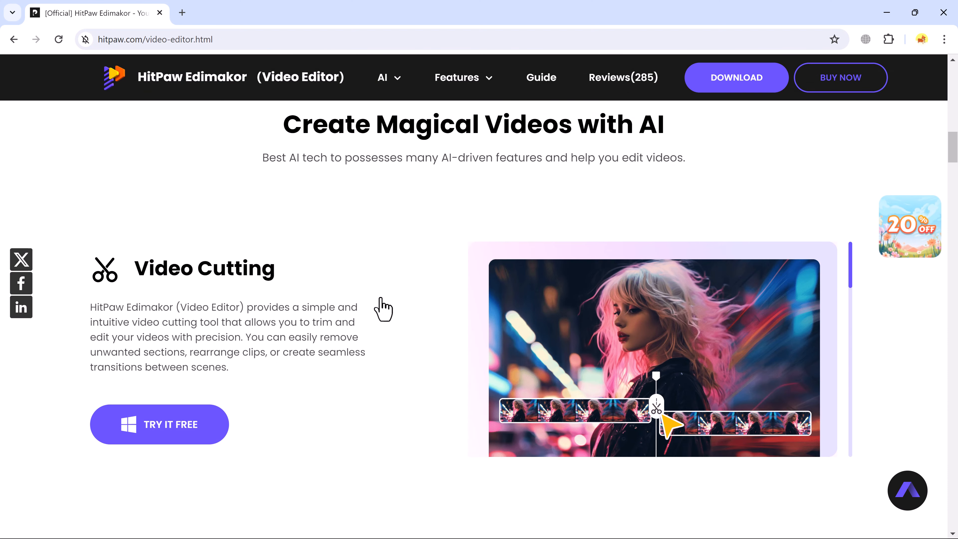
{"action": "scroll", "coordinate": [383, 308], "scroll_direction": "down", "scroll_amount": 3}
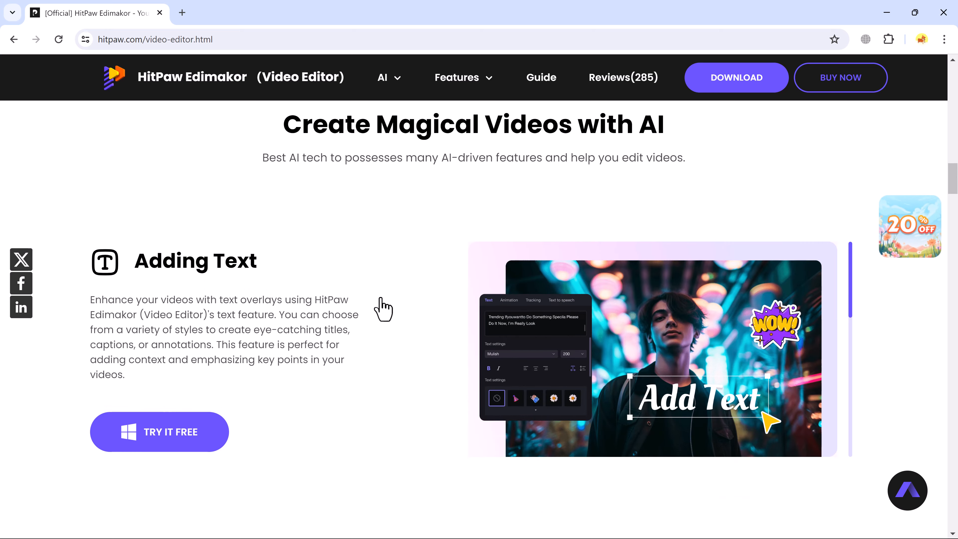
{"action": "scroll", "coordinate": [382, 309], "scroll_direction": "down", "scroll_amount": 3}
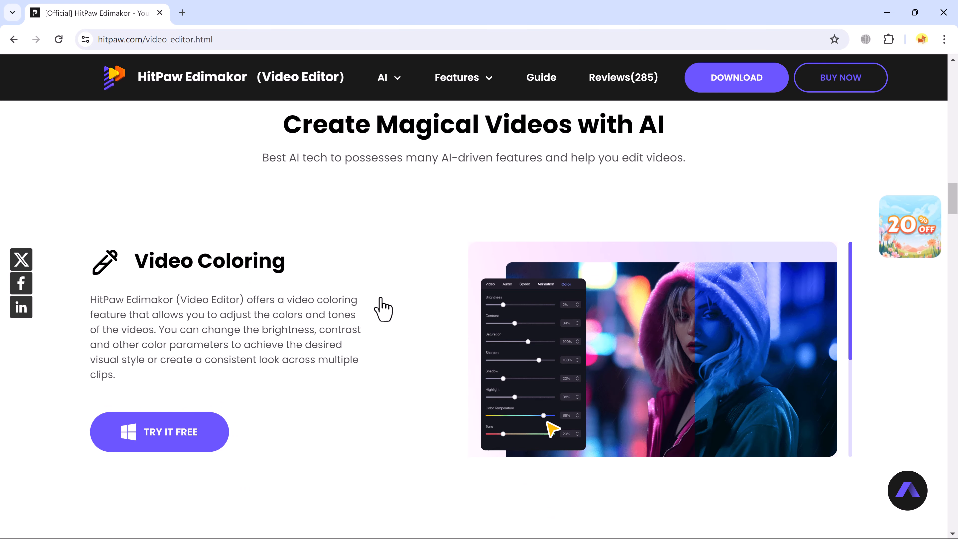
{"action": "scroll", "coordinate": [383, 309], "scroll_direction": "down", "scroll_amount": 3}
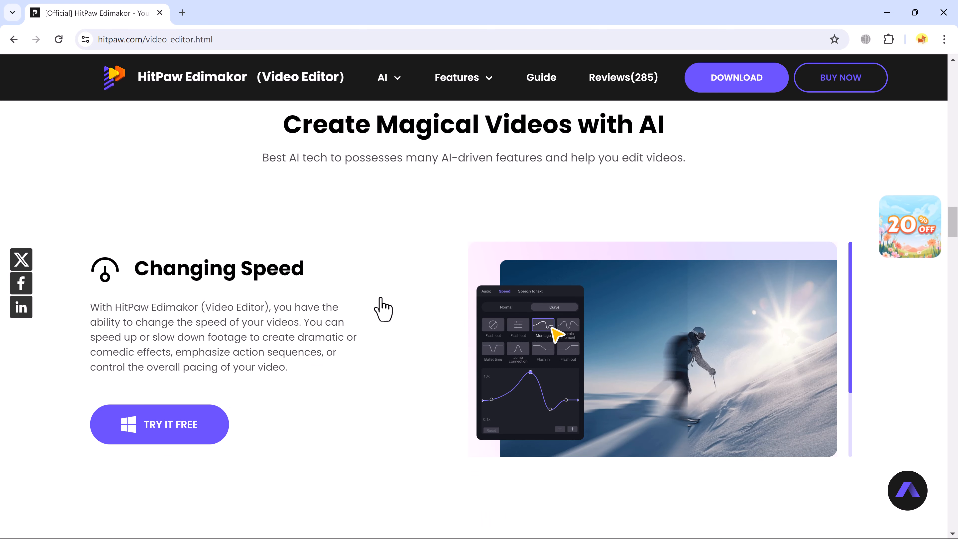
{"action": "scroll", "coordinate": [383, 309], "scroll_direction": "down", "scroll_amount": 3}
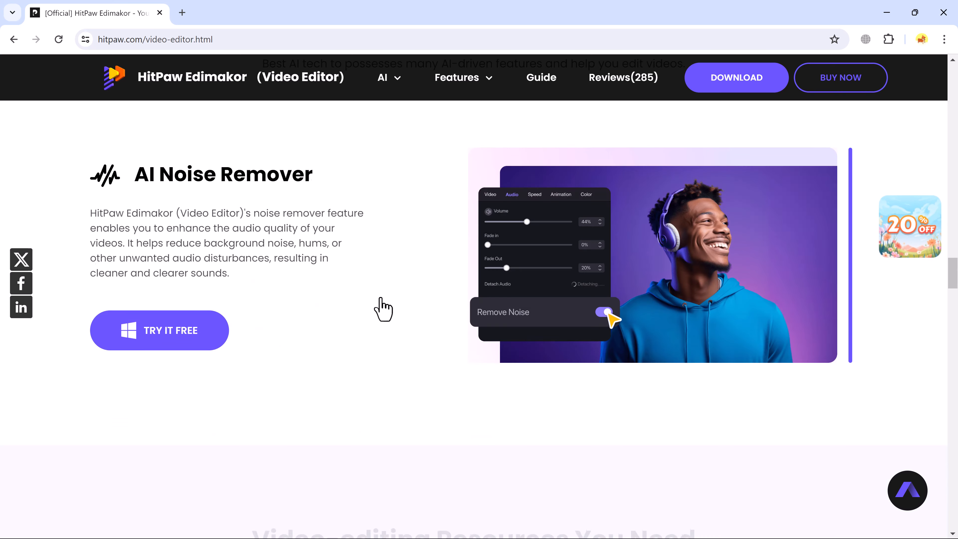
{"action": "scroll", "coordinate": [384, 308], "scroll_direction": "down", "scroll_amount": 3}
{"action": "scroll", "coordinate": [383, 307], "scroll_direction": "down", "scroll_amount": 5}
{"action": "scroll", "coordinate": [382, 307], "scroll_direction": "up", "scroll_amount": 1}
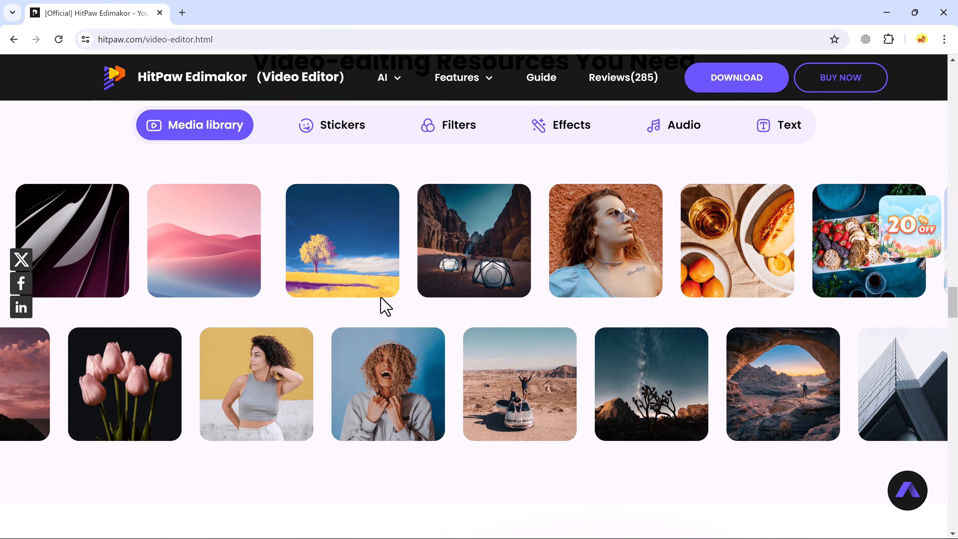
{"action": "scroll", "coordinate": [383, 306], "scroll_direction": "down", "scroll_amount": 5}
{"action": "scroll", "coordinate": [385, 306], "scroll_direction": "up", "scroll_amount": 2}
{"action": "scroll", "coordinate": [386, 306], "scroll_direction": "down", "scroll_amount": 1}
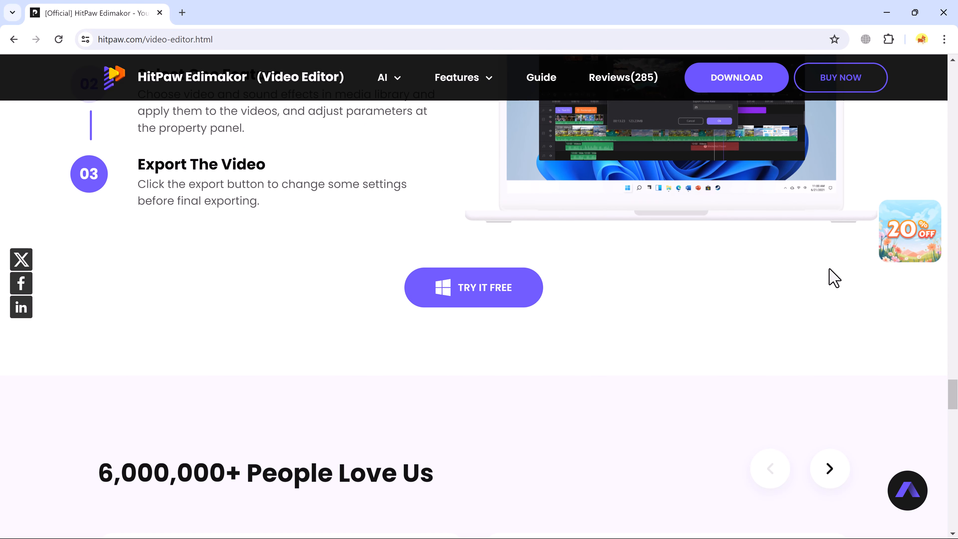
{"action": "left_click_drag", "start_coordinate": [953, 392], "coordinate": [902, 66]}
{"action": "scroll", "coordinate": [731, 342], "scroll_direction": "up", "scroll_amount": 5}
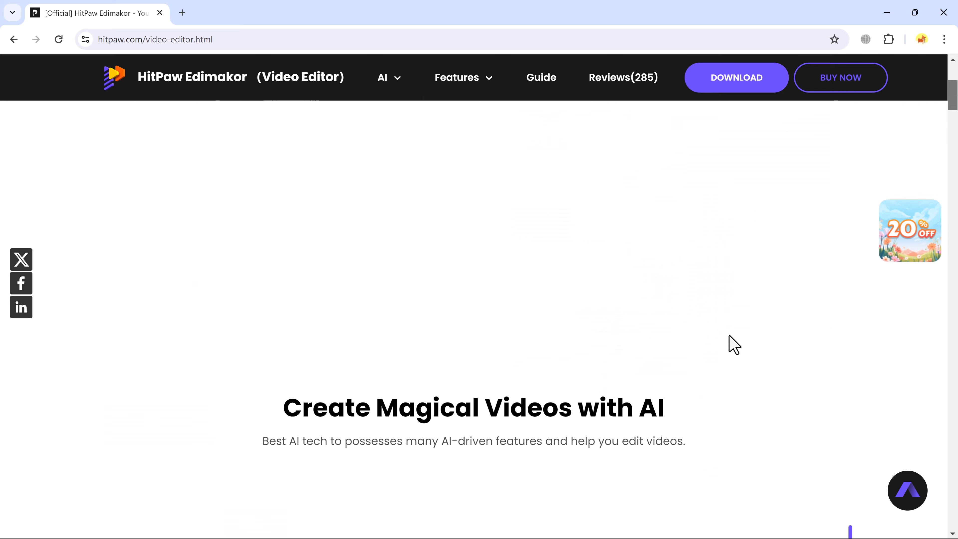
{"action": "scroll", "coordinate": [729, 342], "scroll_direction": "up", "scroll_amount": 5}
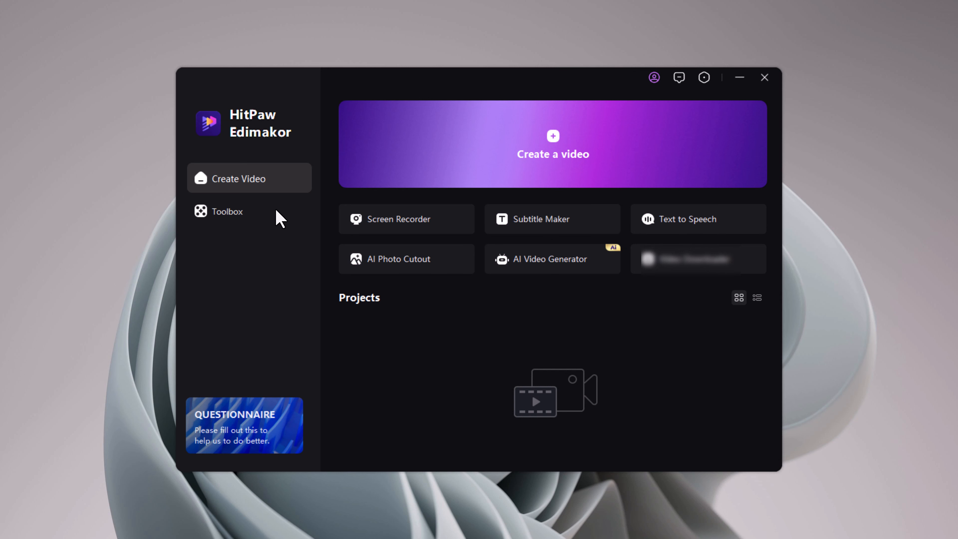
Switch to the HitPaw Edimakor desktop app, view its toolbox and create a new video project
{"action": "left_click", "coordinate": [235, 214]}
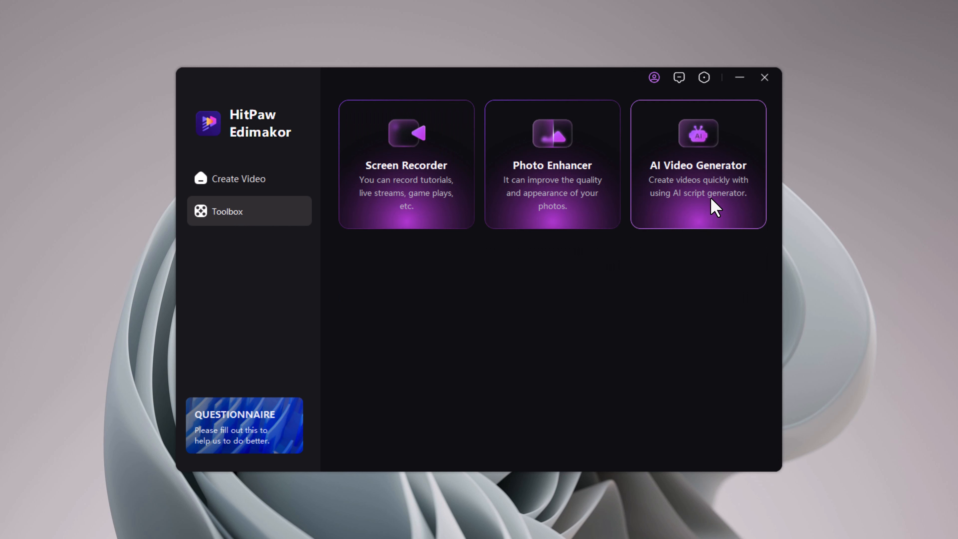
{"action": "left_click", "coordinate": [222, 188]}
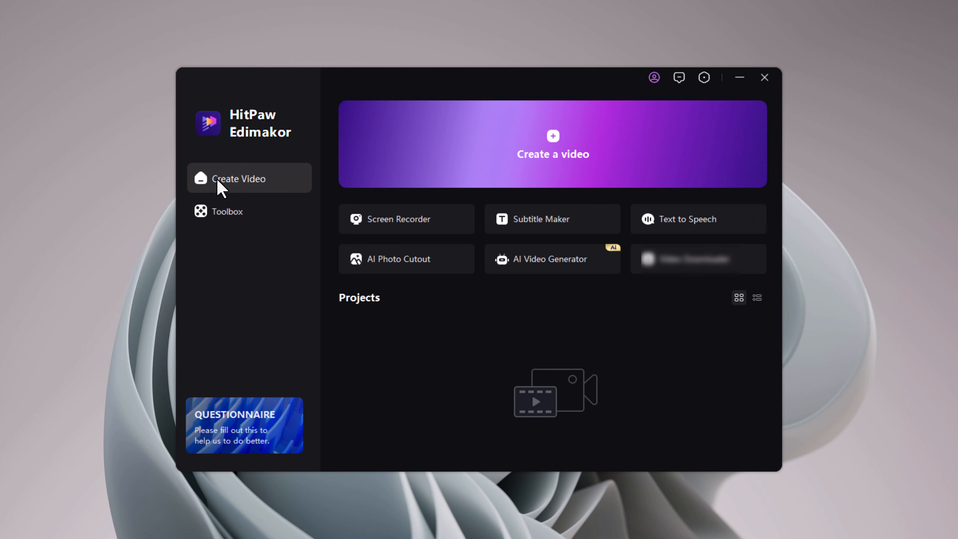
{"action": "left_click", "coordinate": [555, 147]}
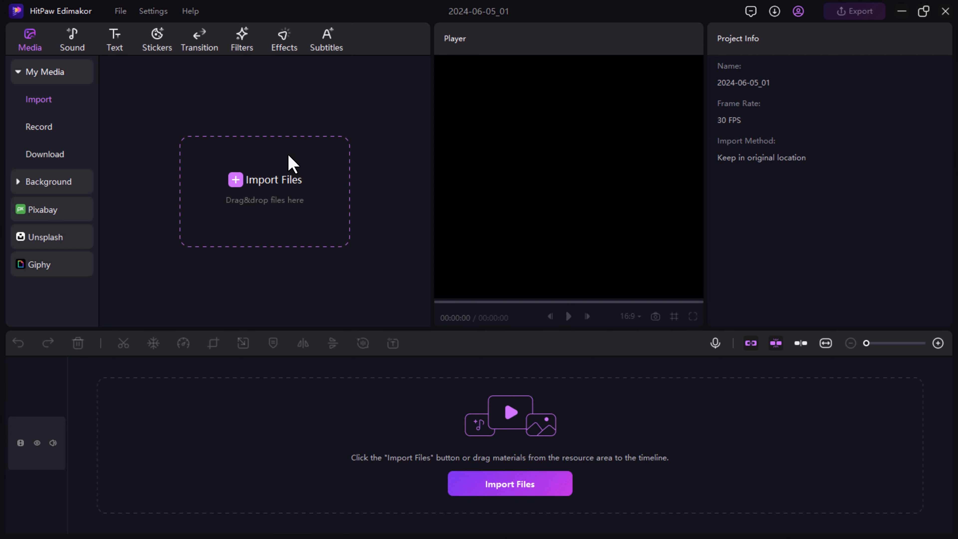
Import the 7186647-hd_1366_720_25fps video, add it to the timeline and select it there
{"action": "left_click", "coordinate": [240, 180]}
{"action": "double_click", "coordinate": [282, 133]}
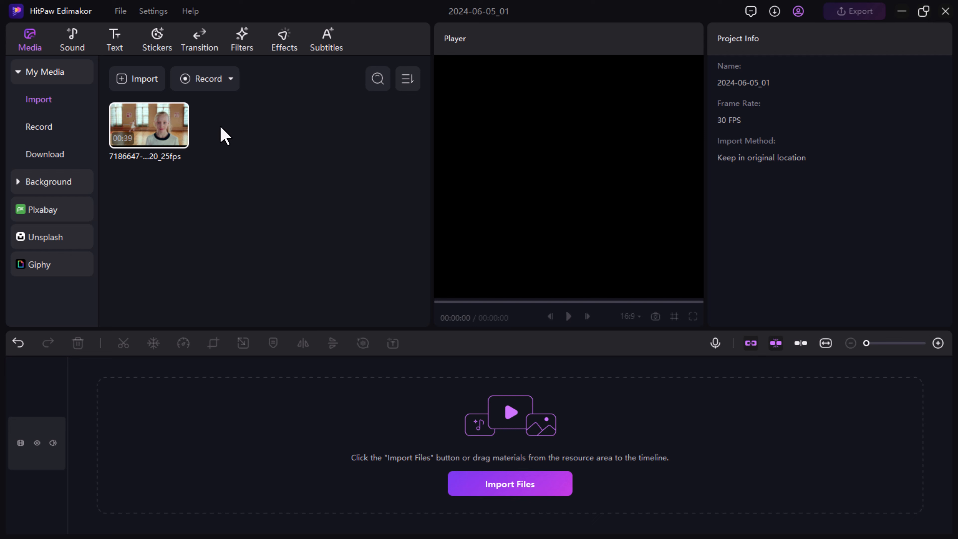
{"action": "left_click", "coordinate": [181, 138]}
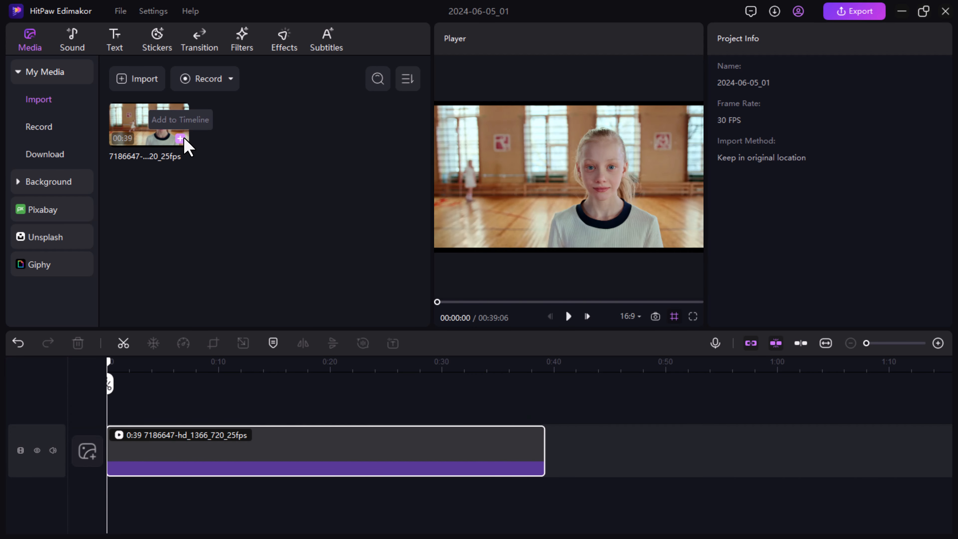
{"action": "left_click", "coordinate": [317, 449]}
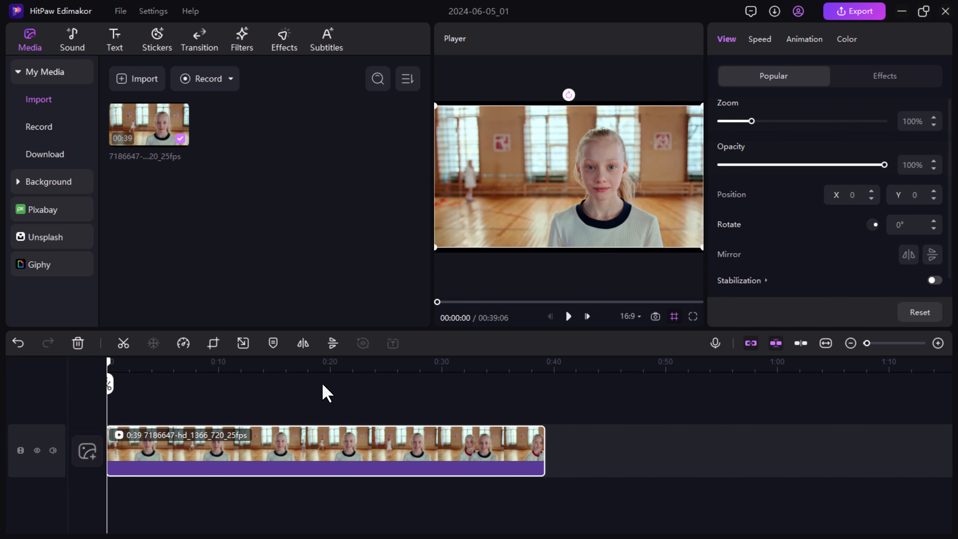
Preview the start of the video and split the timeline clip at 00:02:12 and 00:09:03
{"action": "left_click", "coordinate": [568, 318]}
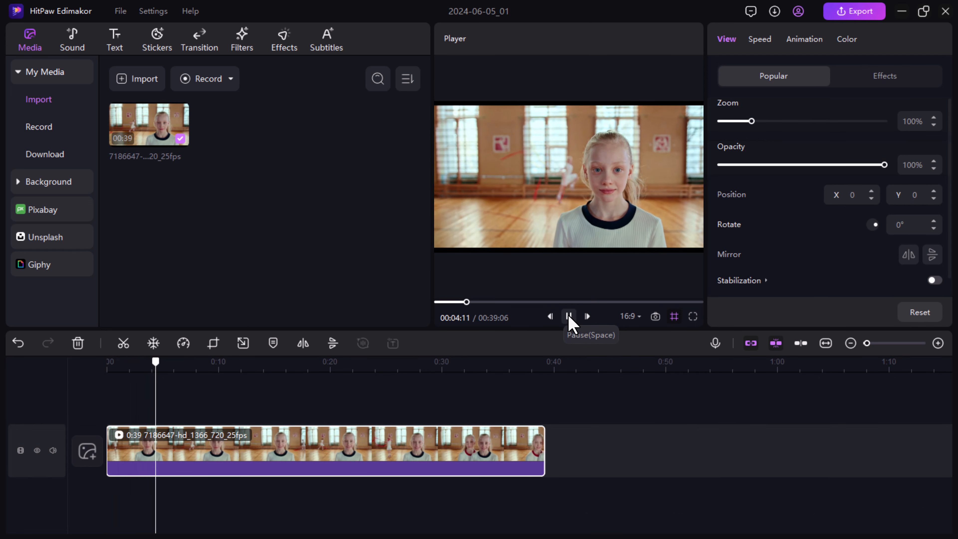
{"action": "left_click", "coordinate": [568, 317]}
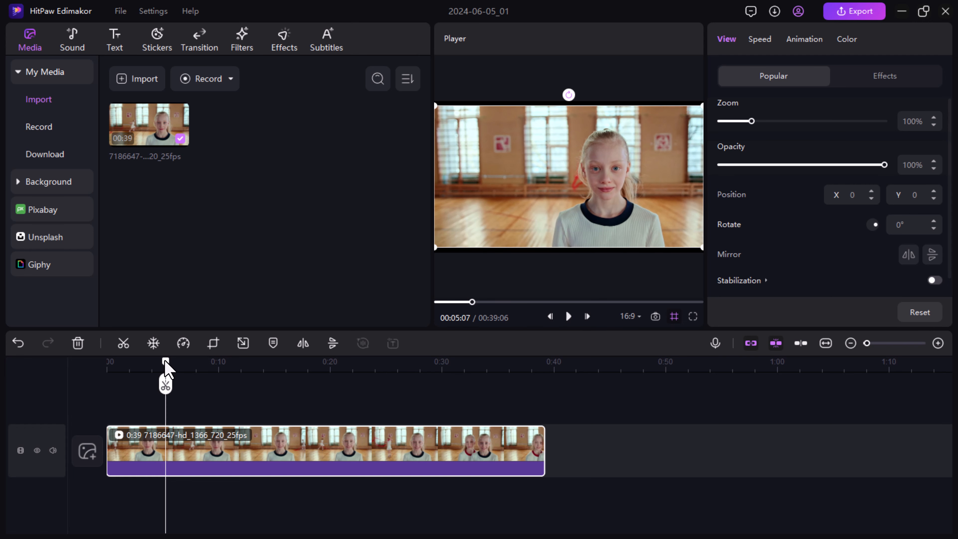
{"action": "left_click_drag", "start_coordinate": [167, 374], "coordinate": [135, 372]}
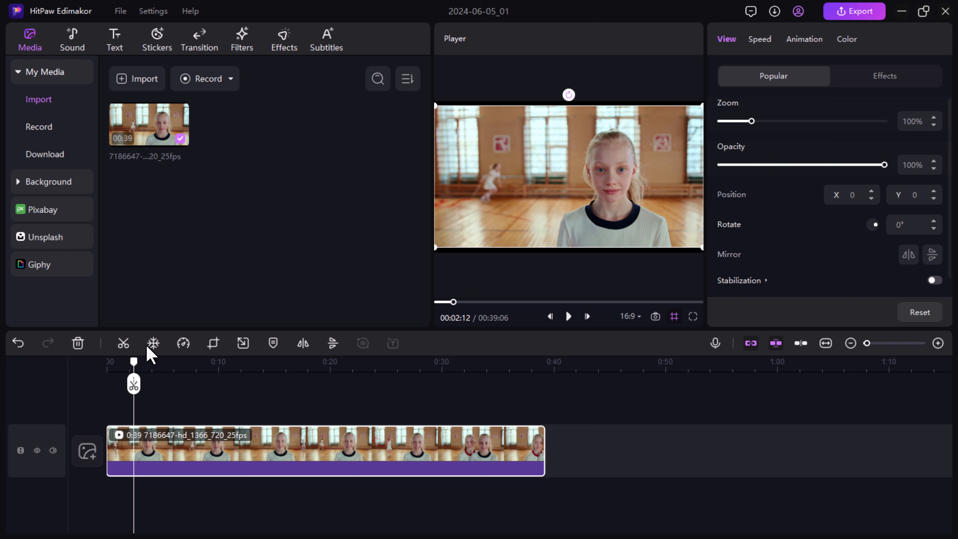
{"action": "left_click", "coordinate": [123, 342]}
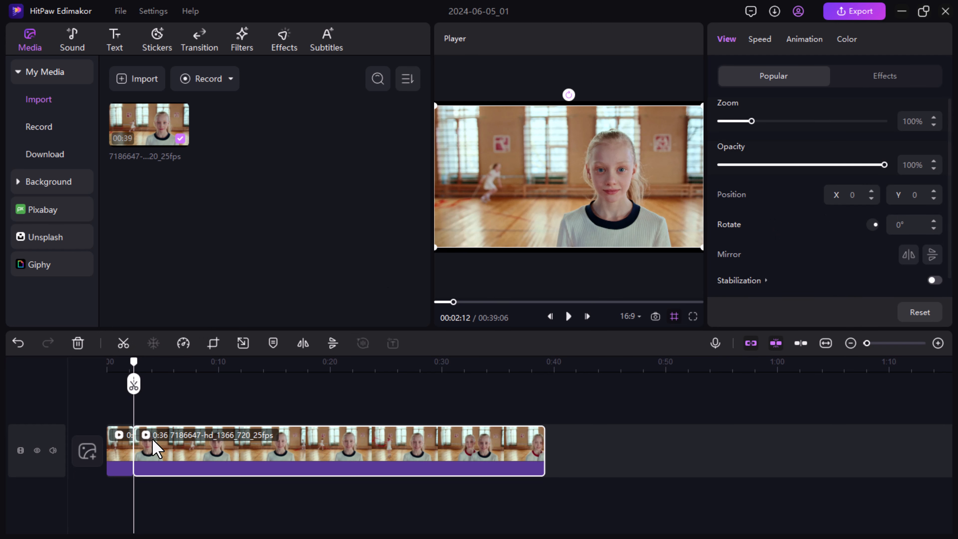
{"action": "left_click", "coordinate": [209, 363]}
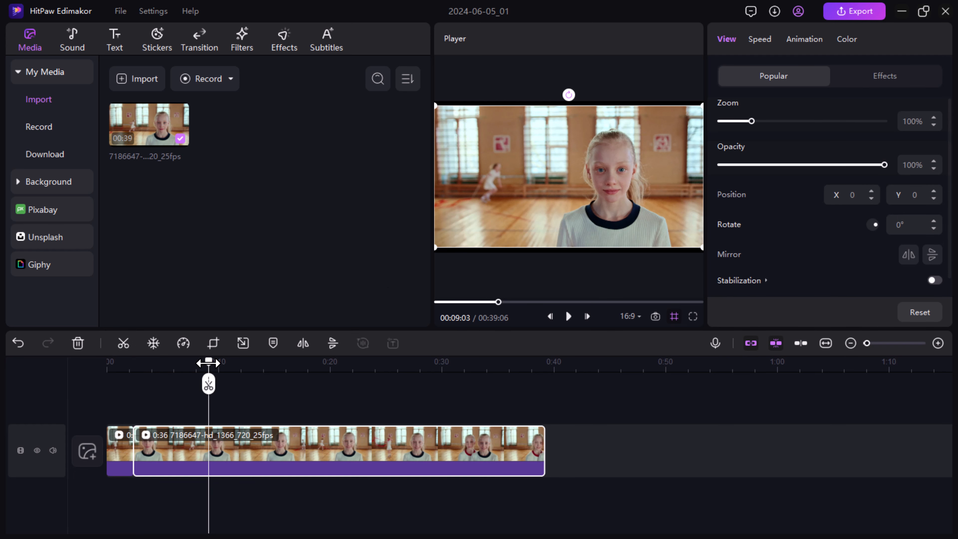
{"action": "left_click", "coordinate": [123, 344]}
Examine the speed options available for the middle segment of the split video
{"action": "left_click", "coordinate": [180, 461]}
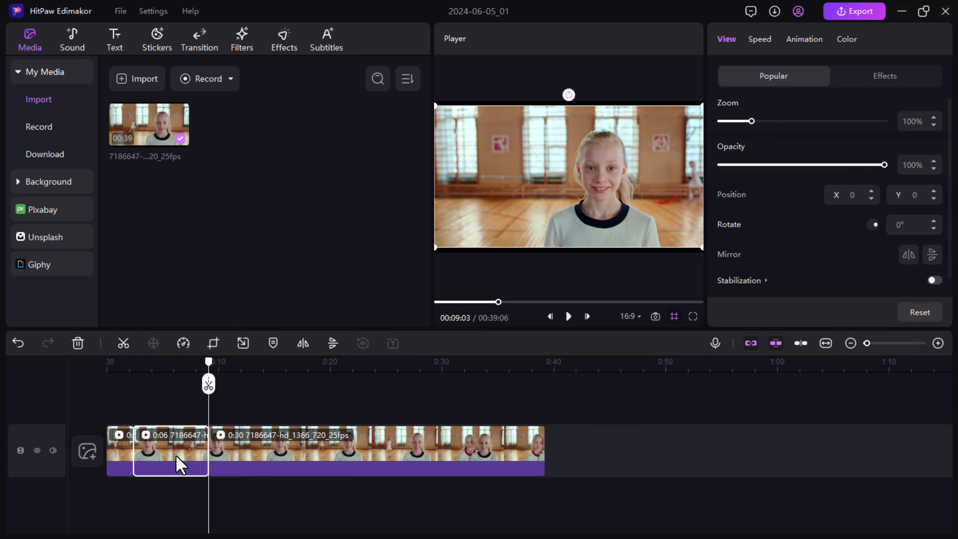
{"action": "left_click", "coordinate": [183, 343]}
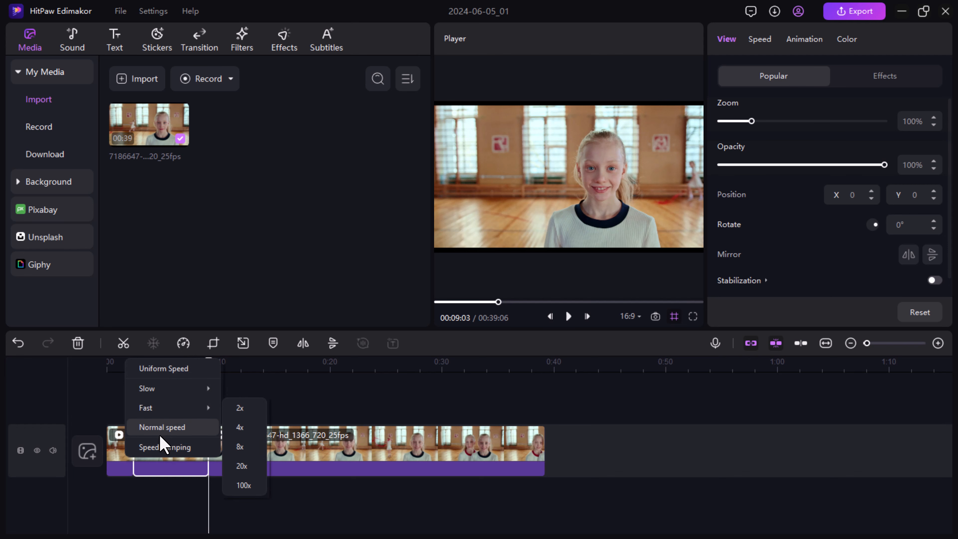
{"action": "left_click", "coordinate": [225, 360]}
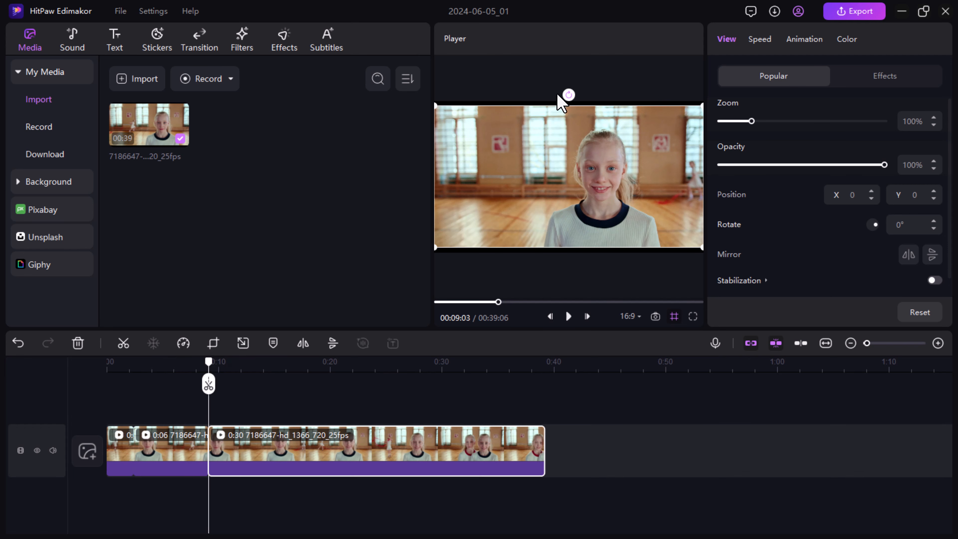
{"action": "left_click", "coordinate": [213, 343]}
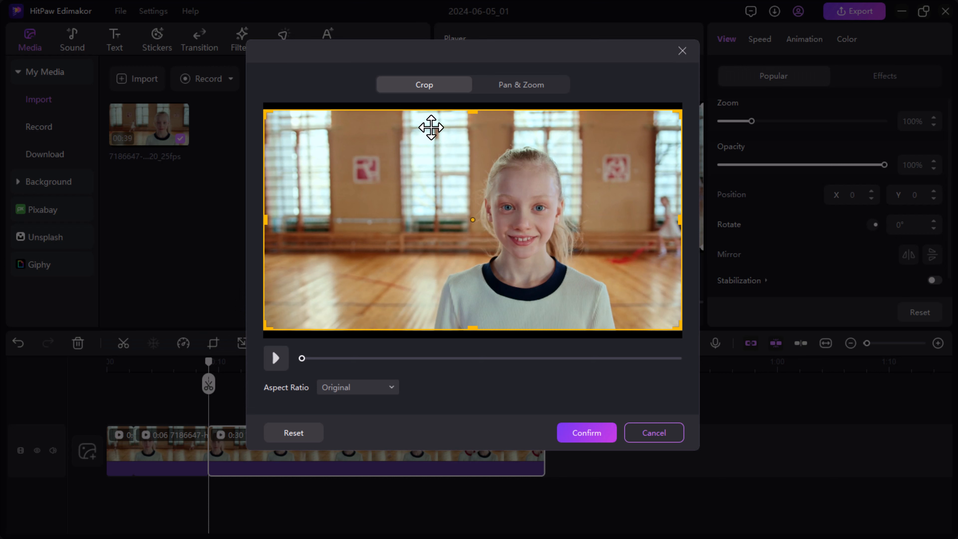
{"action": "left_click_drag", "start_coordinate": [475, 112], "coordinate": [514, 97]}
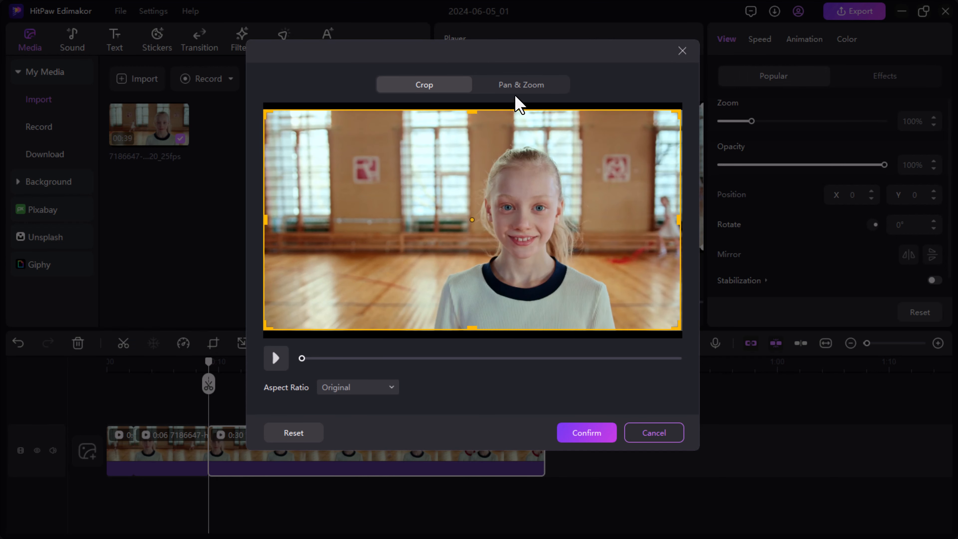
{"action": "left_click", "coordinate": [683, 52]}
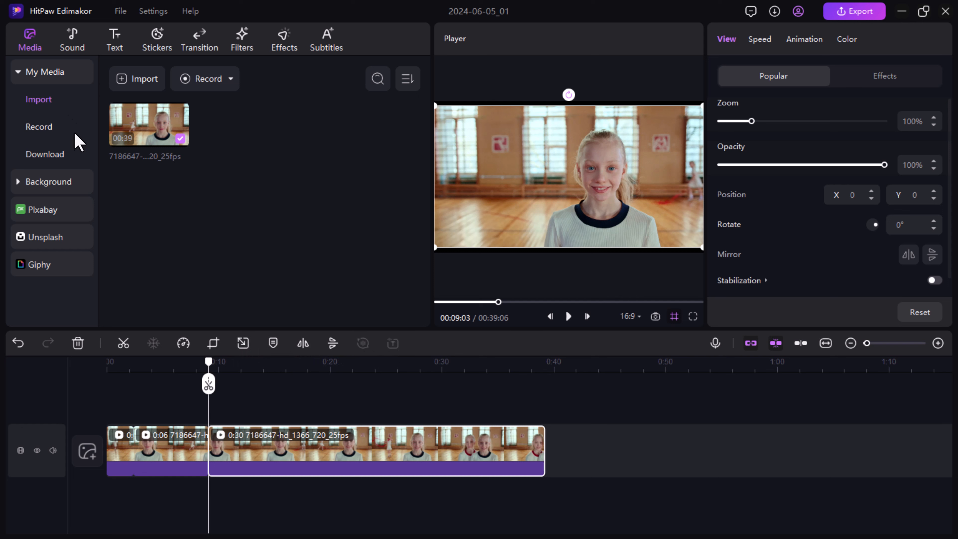
Browse the Cheerful music in the sound library and play back part of the "Innov...Sound" track
{"action": "left_click", "coordinate": [72, 37]}
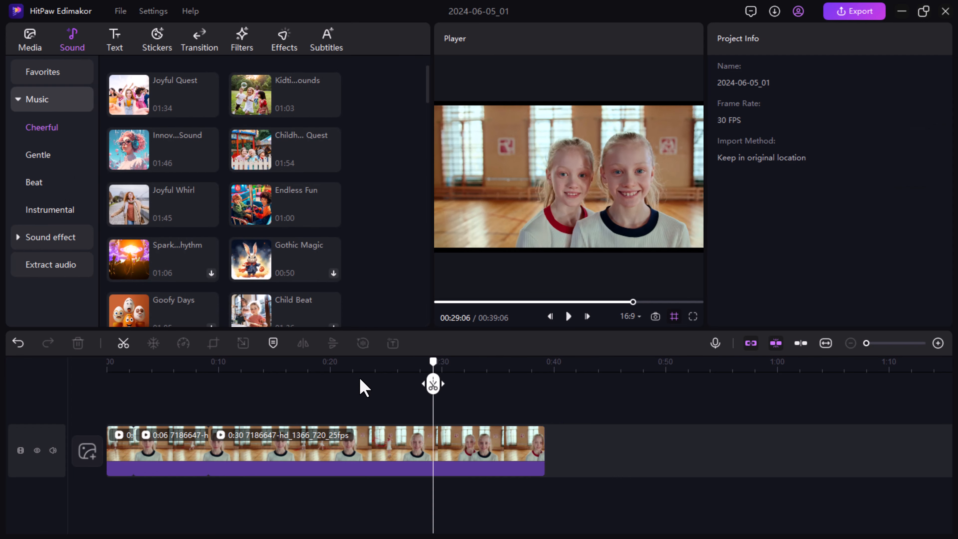
{"action": "left_click_drag", "start_coordinate": [359, 378], "coordinate": [246, 385]}
{"action": "left_click", "coordinate": [270, 447]}
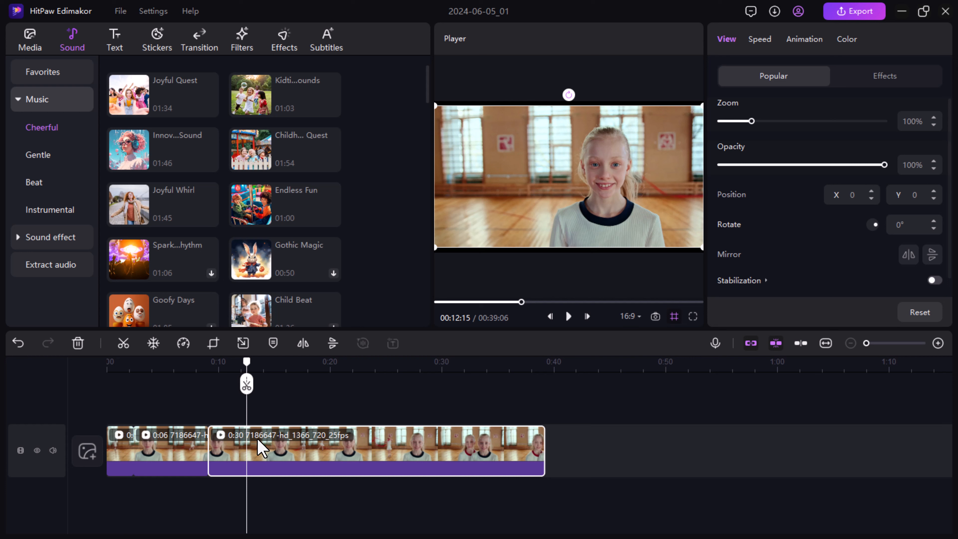
{"action": "left_click", "coordinate": [128, 155]}
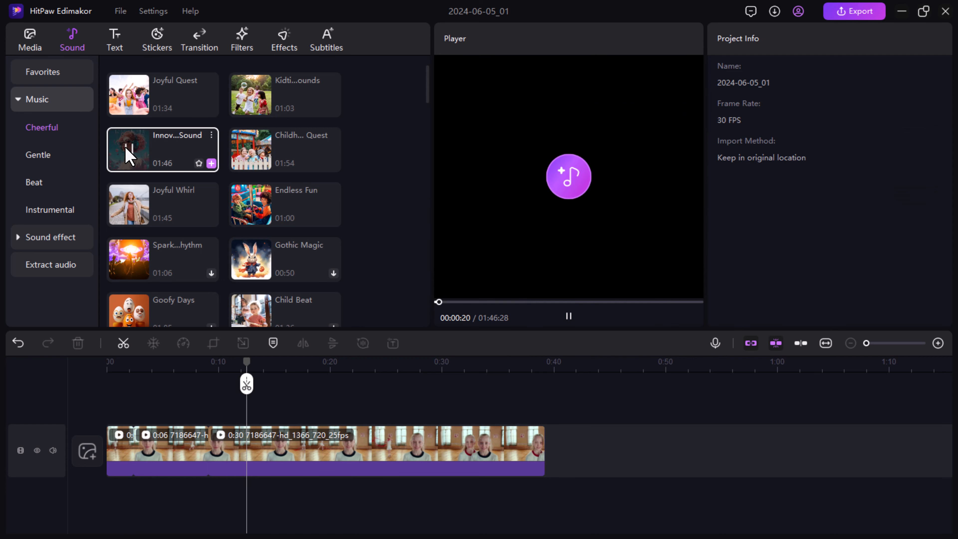
{"action": "left_click", "coordinate": [498, 302]}
{"action": "left_click", "coordinate": [568, 317]}
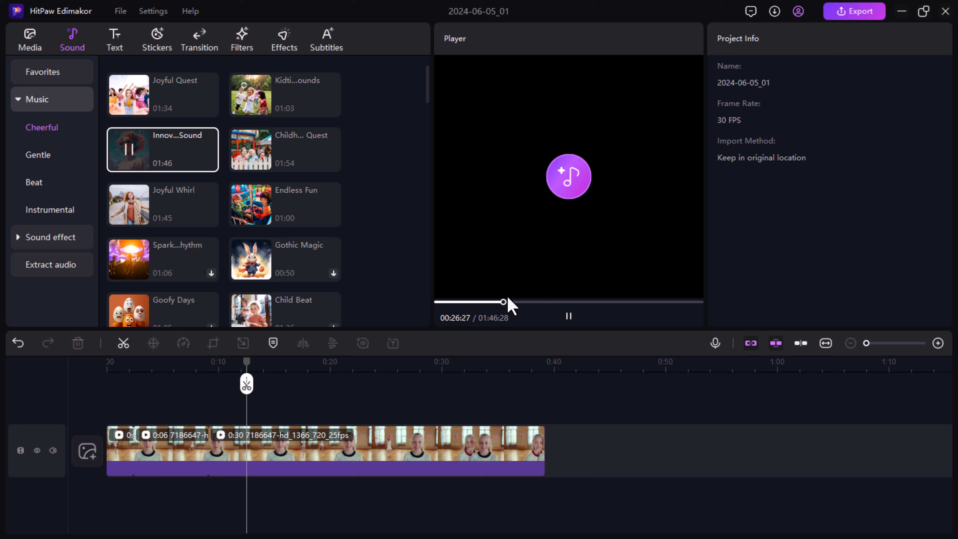
{"action": "left_click", "coordinate": [568, 318]}
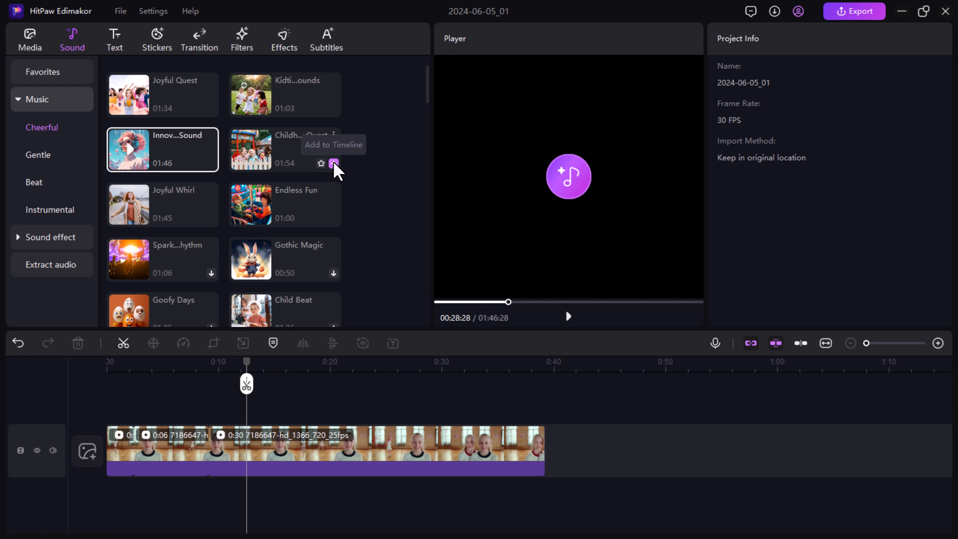
Add the Childhood Quest track to the timeline and align it with the start of the video
{"action": "left_click", "coordinate": [334, 164]}
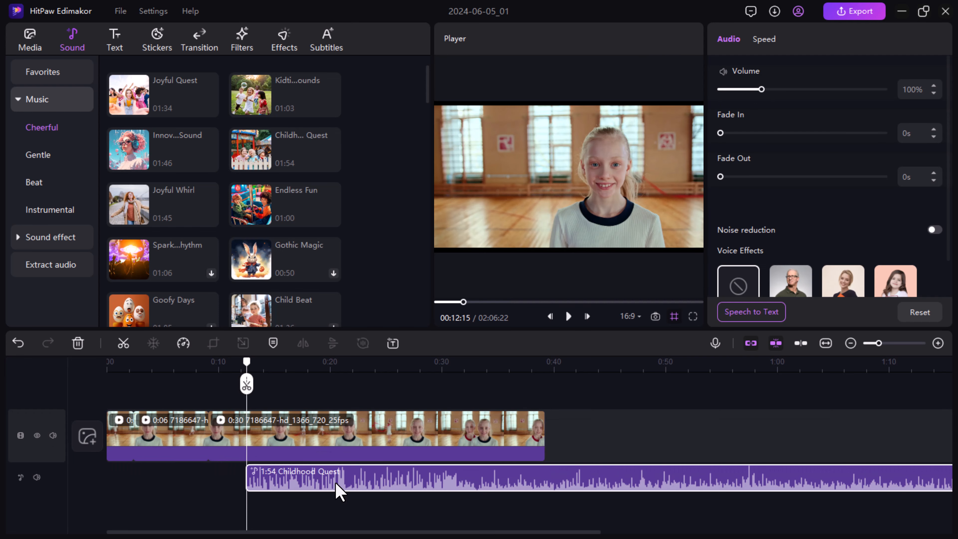
{"action": "left_click_drag", "start_coordinate": [336, 487], "coordinate": [186, 479]}
{"action": "left_click", "coordinate": [186, 479]}
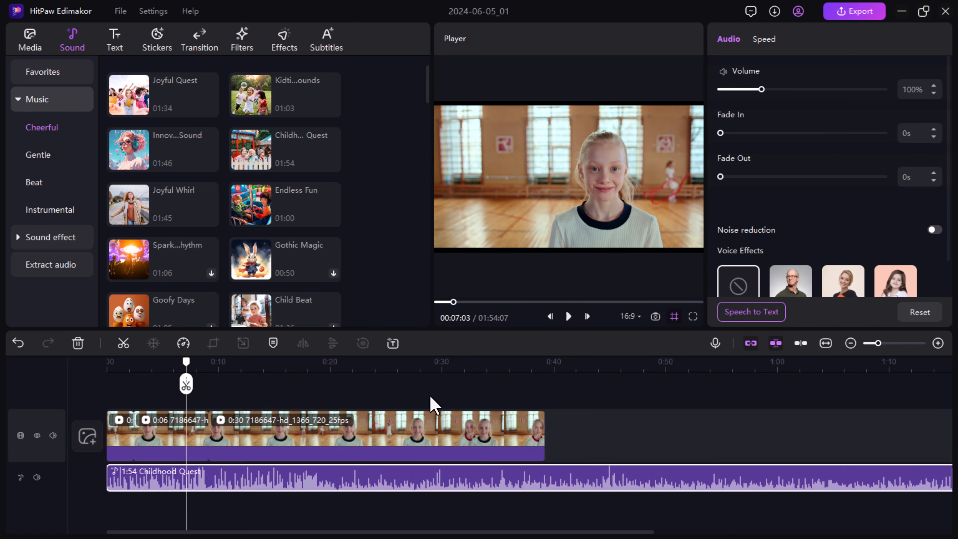
Adjust the volume of the Childhood Quest track and open its speed settings
{"action": "left_click_drag", "start_coordinate": [732, 90], "coordinate": [752, 89]}
{"action": "left_click", "coordinate": [752, 42]}
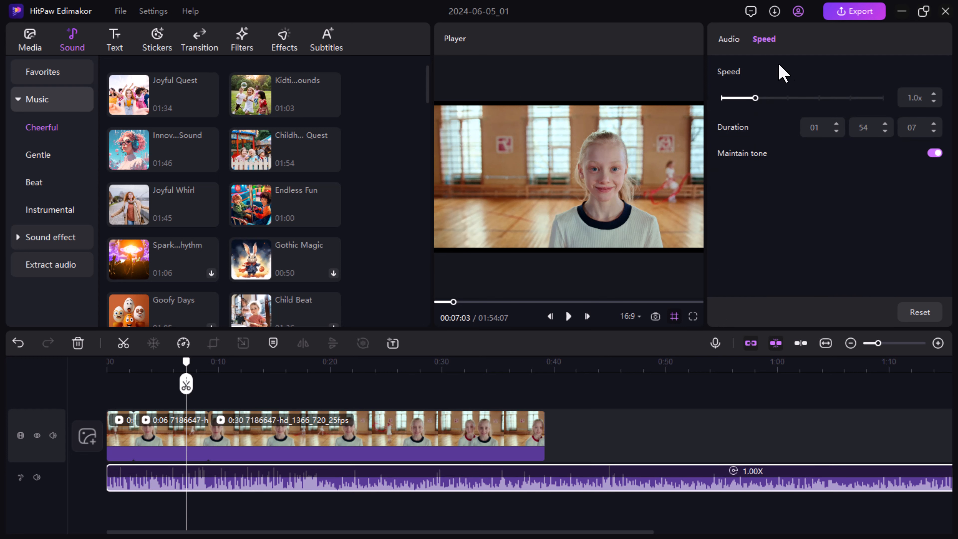
Review the Childhood Quest track's audio options and play the video with its music from the start
{"action": "left_click", "coordinate": [733, 43]}
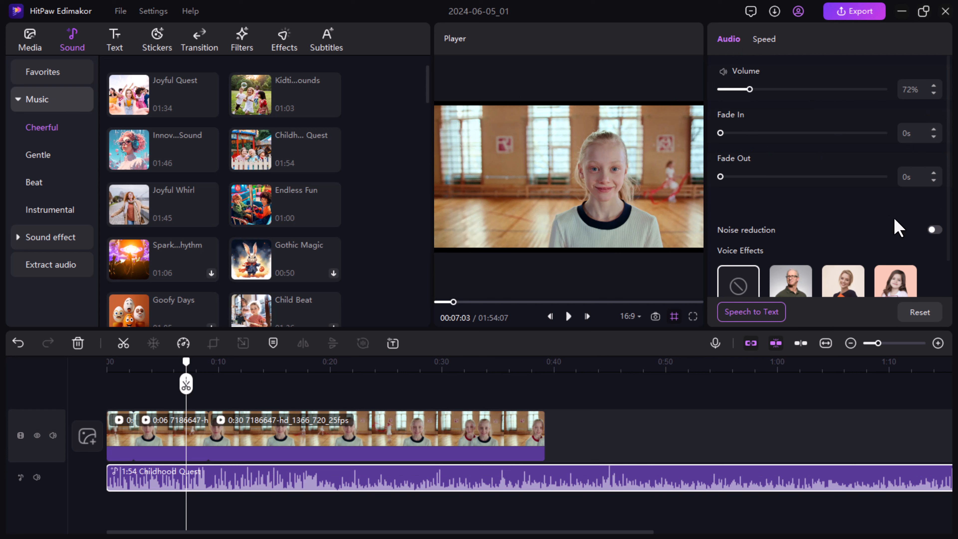
{"action": "scroll", "coordinate": [836, 191], "scroll_direction": "down", "scroll_amount": 1}
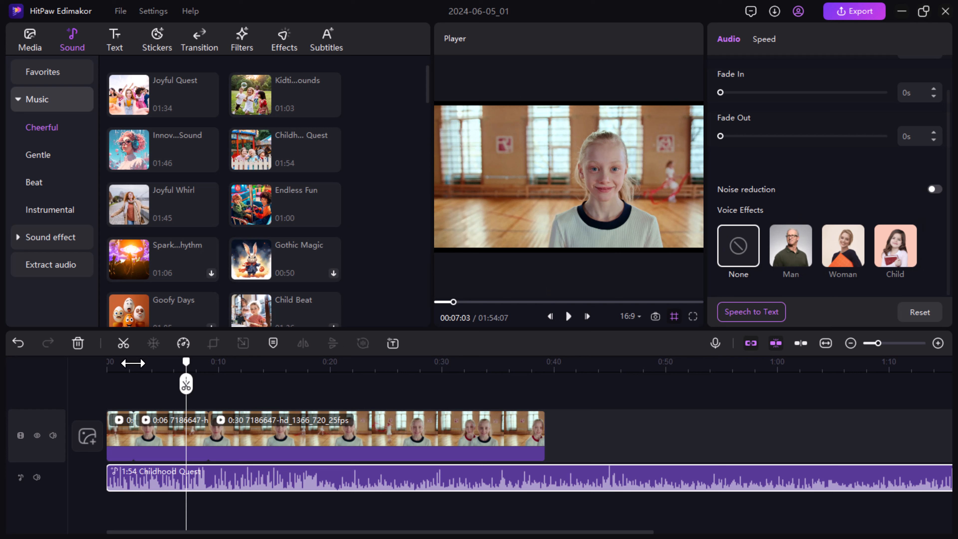
{"action": "left_click_drag", "start_coordinate": [188, 370], "coordinate": [63, 371]}
{"action": "key", "text": "space"}
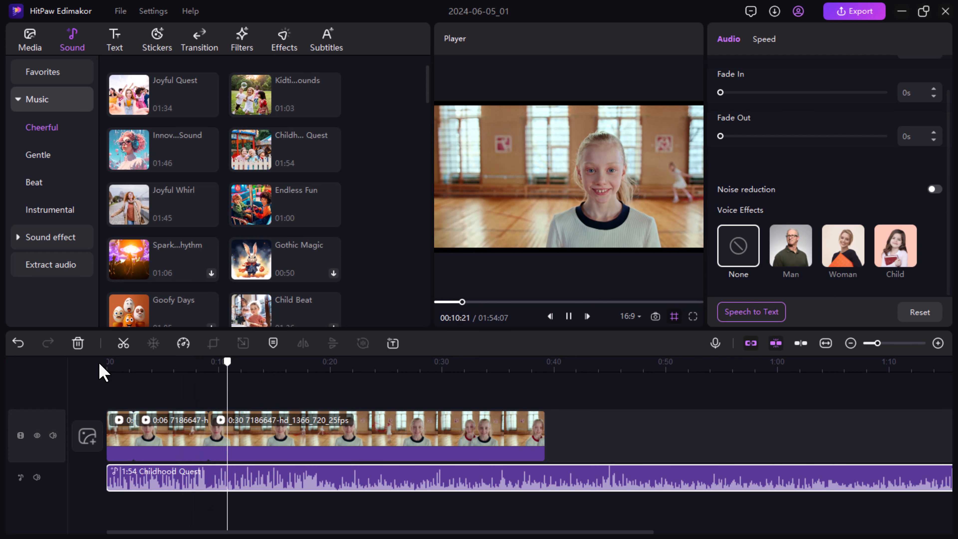
{"action": "key", "text": "space"}
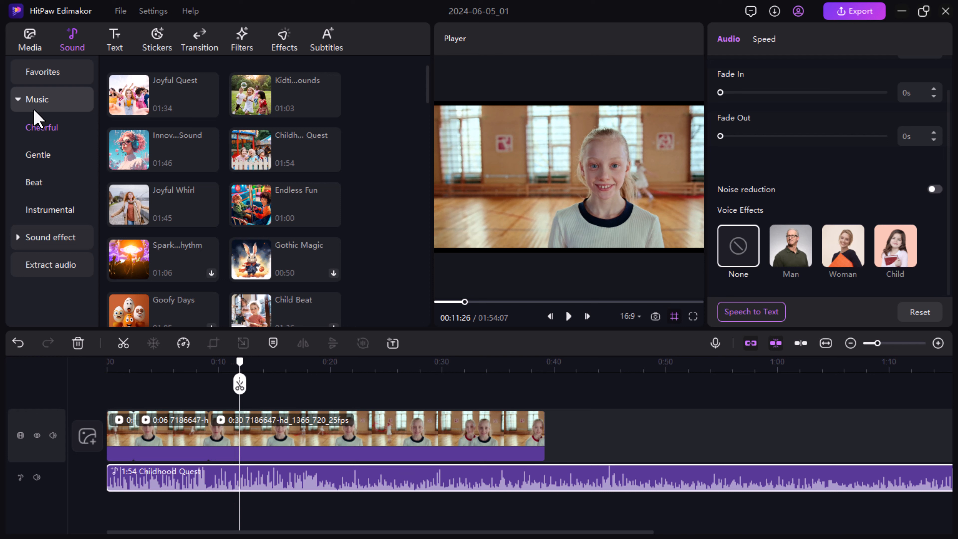
Browse the Gentle, Beat and Instrumental music and the Nature, Normal and Effects sound effects in the sound library
{"action": "left_click", "coordinate": [37, 158]}
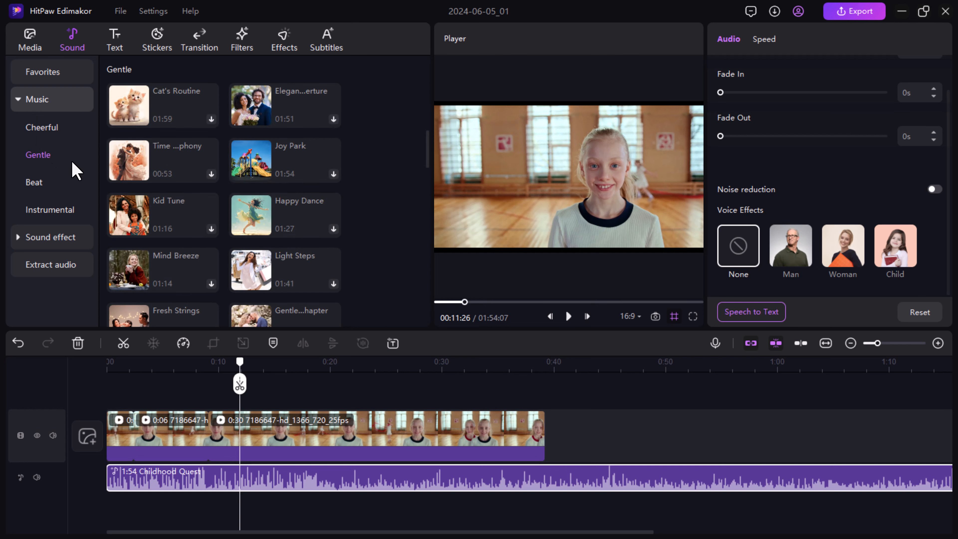
{"action": "left_click", "coordinate": [47, 181]}
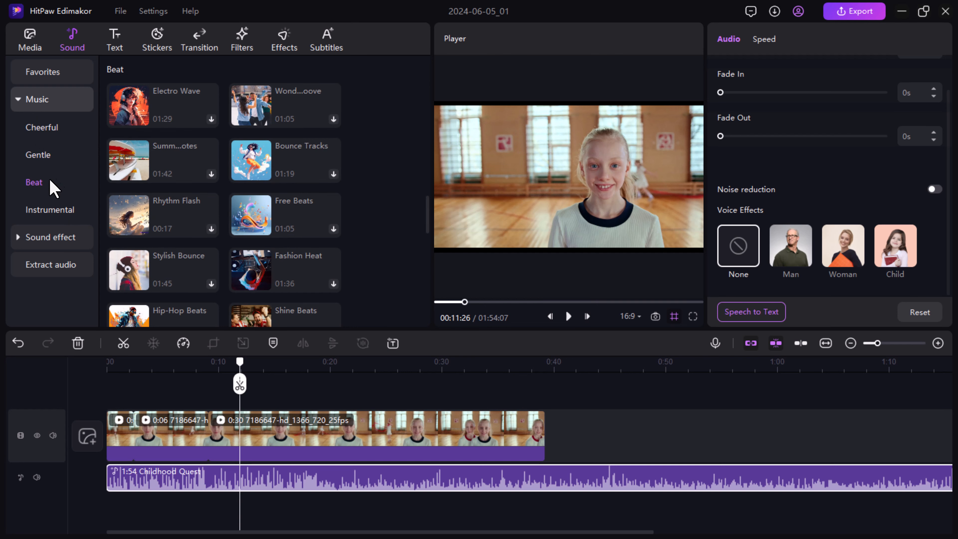
{"action": "left_click", "coordinate": [61, 213]}
{"action": "left_click", "coordinate": [21, 237]}
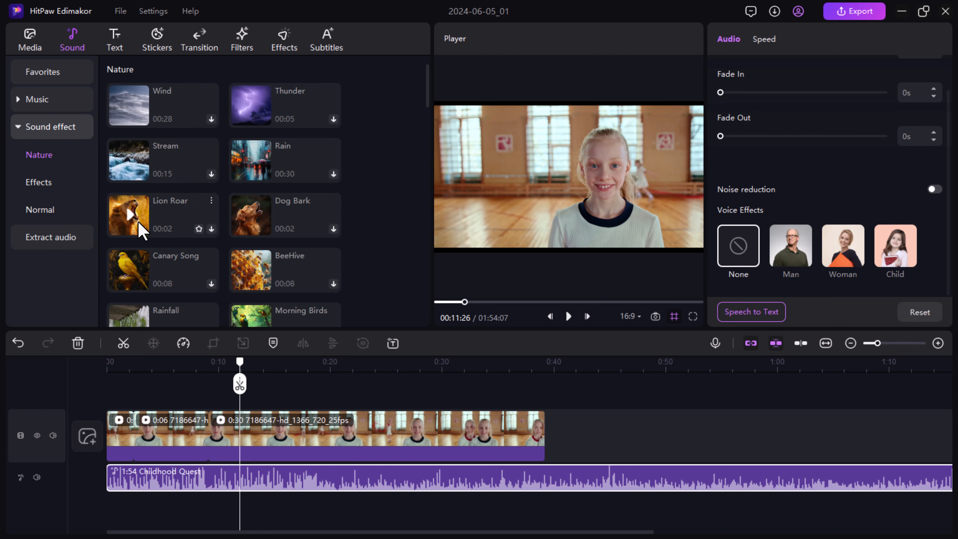
{"action": "left_click", "coordinate": [46, 215]}
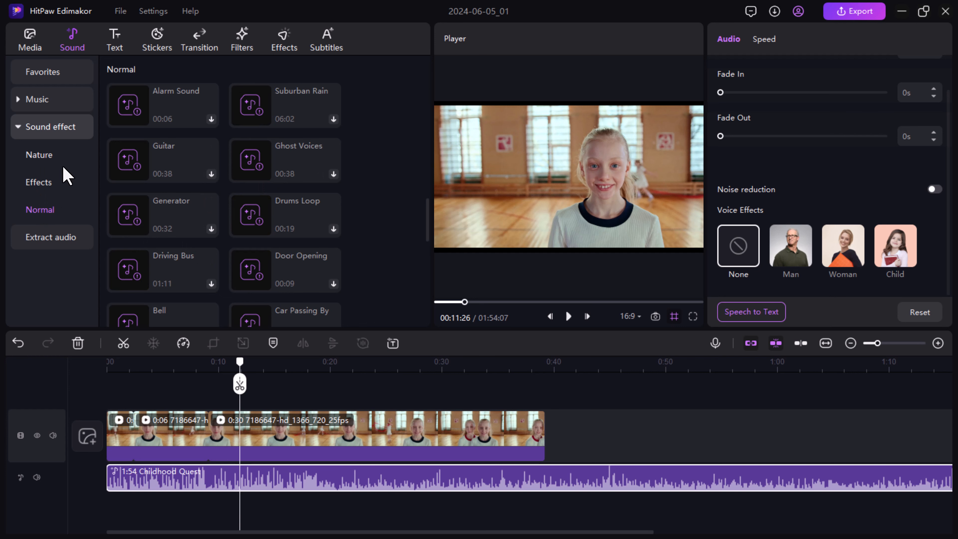
{"action": "left_click", "coordinate": [44, 179]}
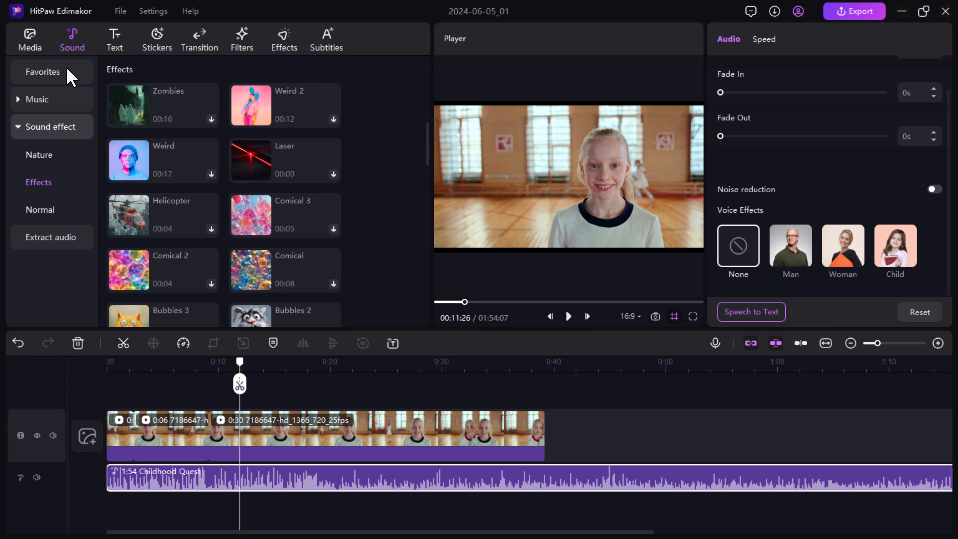
Add the first Basic text style at the playhead and set its text to "HITPAW EDIMAKER"
{"action": "left_click", "coordinate": [114, 42]}
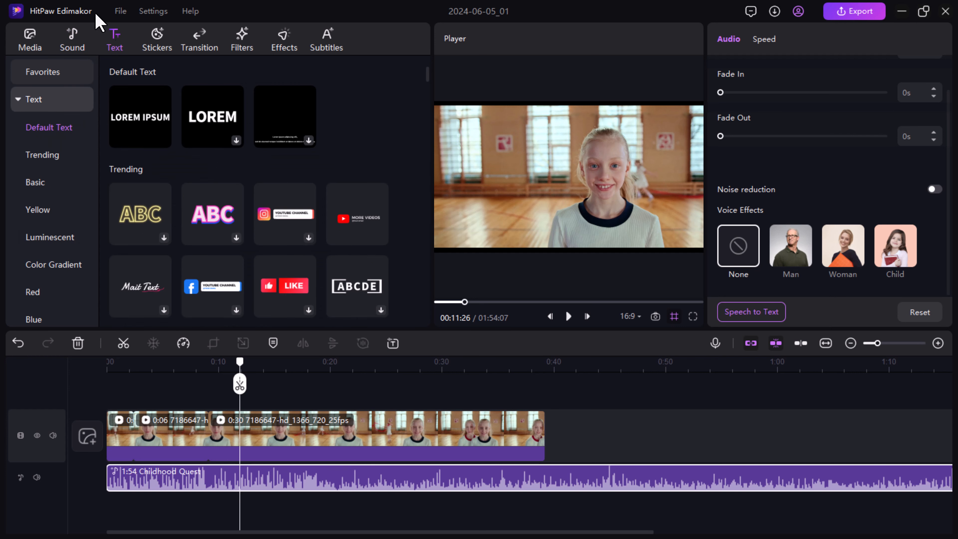
{"action": "mouse_move", "coordinate": [154, 117]}
{"action": "left_click_drag", "start_coordinate": [429, 78], "coordinate": [429, 100]}
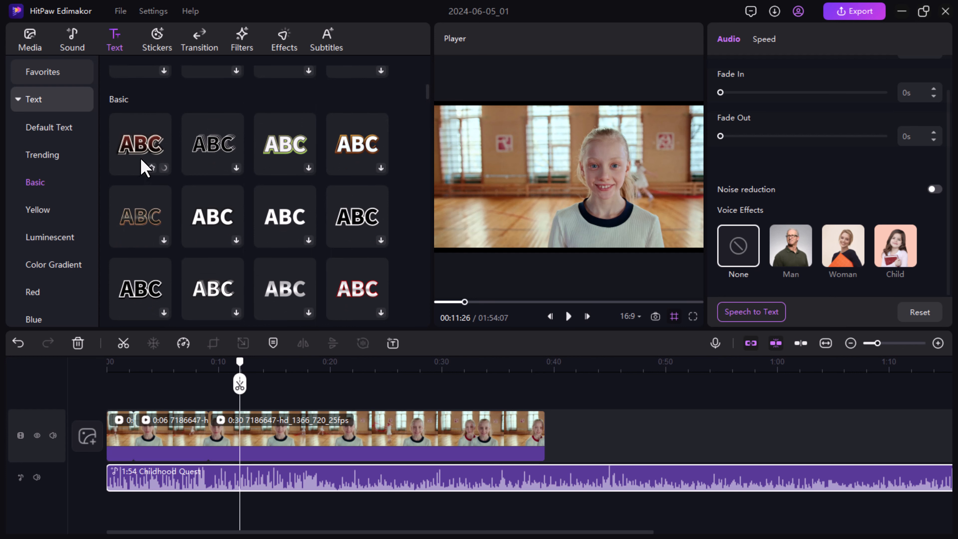
{"action": "left_click", "coordinate": [151, 167]}
{"action": "left_click", "coordinate": [767, 81]}
{"action": "type", "text": "HIT"}
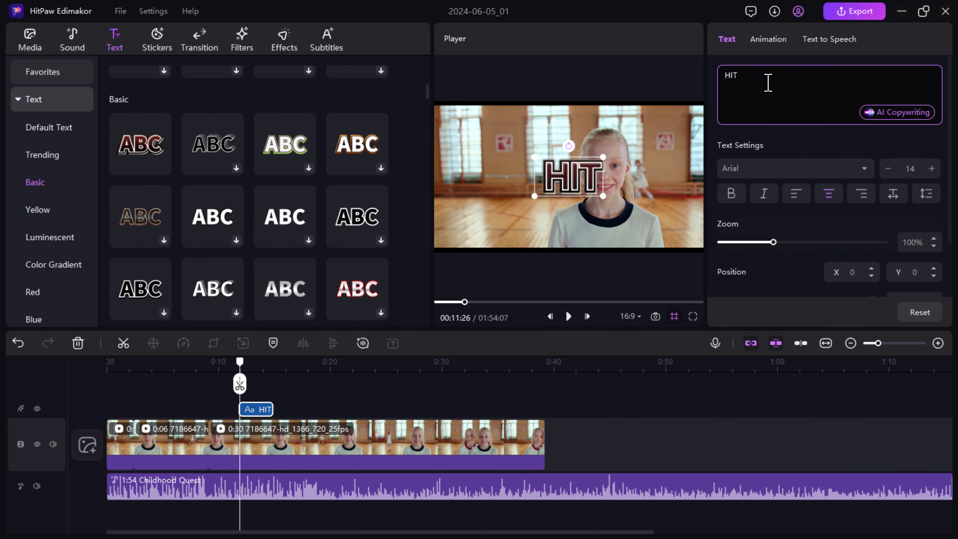
{"action": "type", "text": "PAW EDIMAKER"}
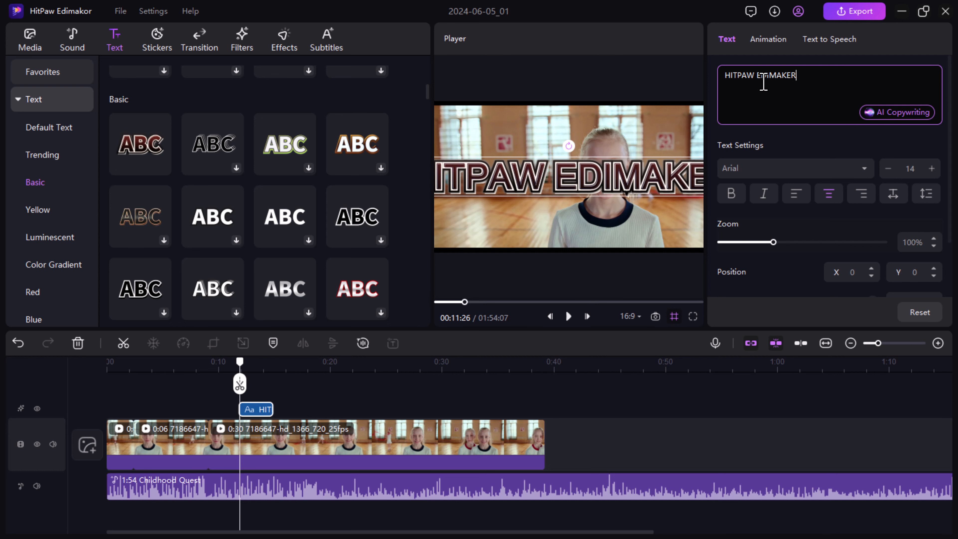
Scale the title down to 49% and place it in the upper-left corner of the video frame
{"action": "left_click_drag", "start_coordinate": [604, 177], "coordinate": [553, 188]}
{"action": "left_click_drag", "start_coordinate": [689, 207], "coordinate": [603, 197]}
{"action": "left_click_drag", "start_coordinate": [539, 185], "coordinate": [537, 115]}
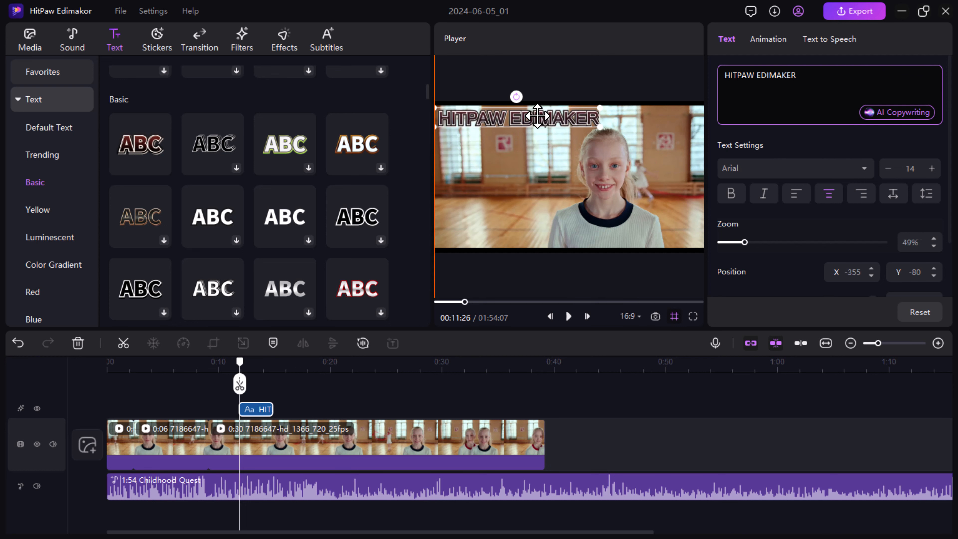
Set the title's font to Anton and reposition it to X -420, Y 404
{"action": "left_click", "coordinate": [762, 169]}
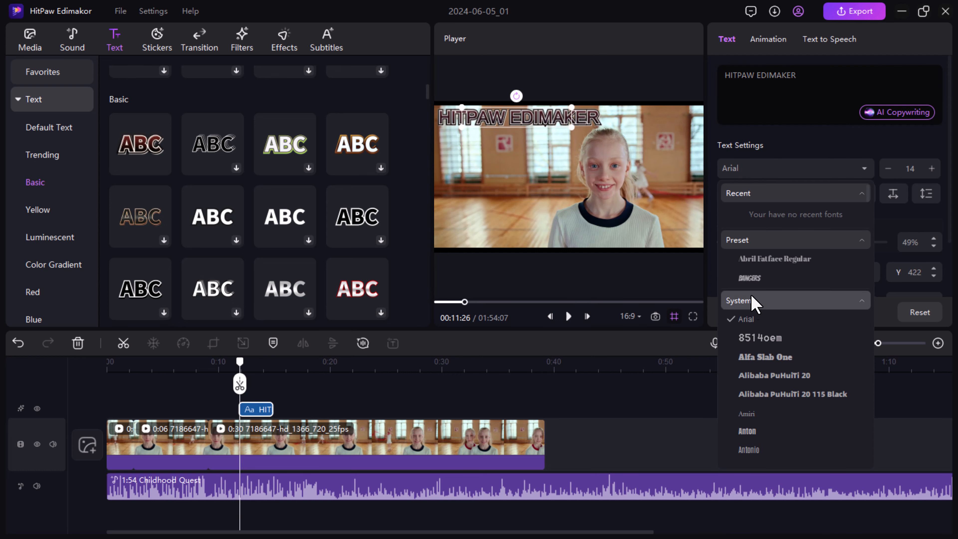
{"action": "left_click", "coordinate": [747, 430]}
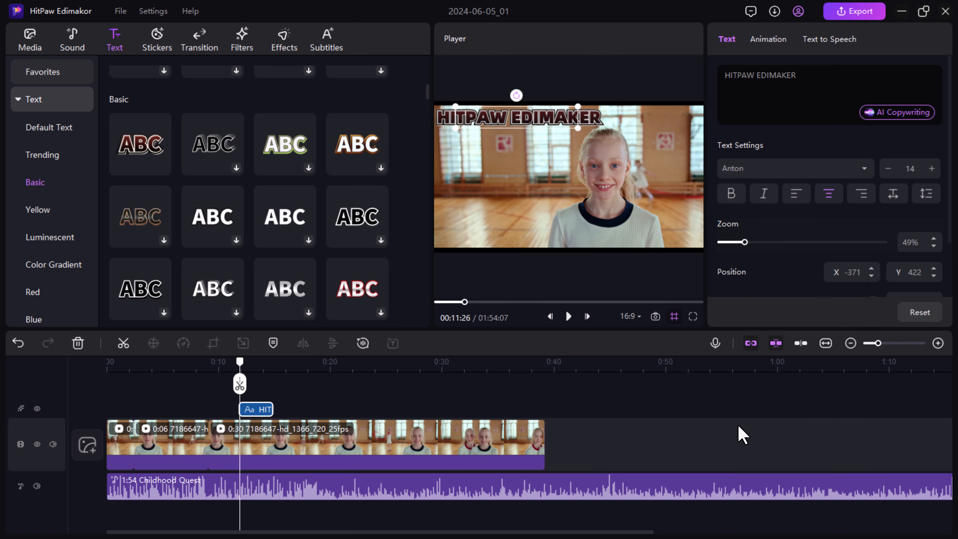
{"action": "left_click_drag", "start_coordinate": [532, 124], "coordinate": [526, 126]}
Try the bold and italic styles on the title
{"action": "left_click", "coordinate": [727, 197]}
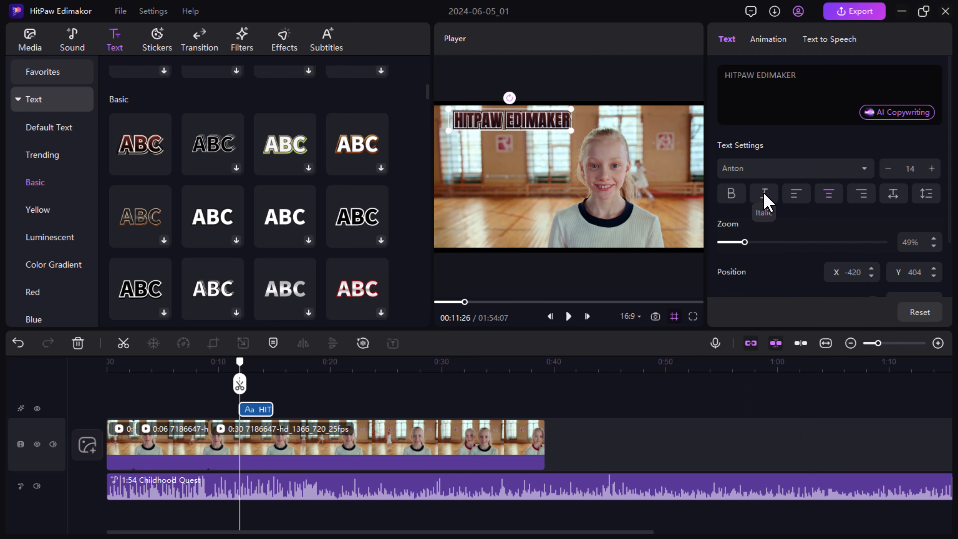
{"action": "left_click", "coordinate": [765, 196]}
{"action": "left_click", "coordinate": [765, 195]}
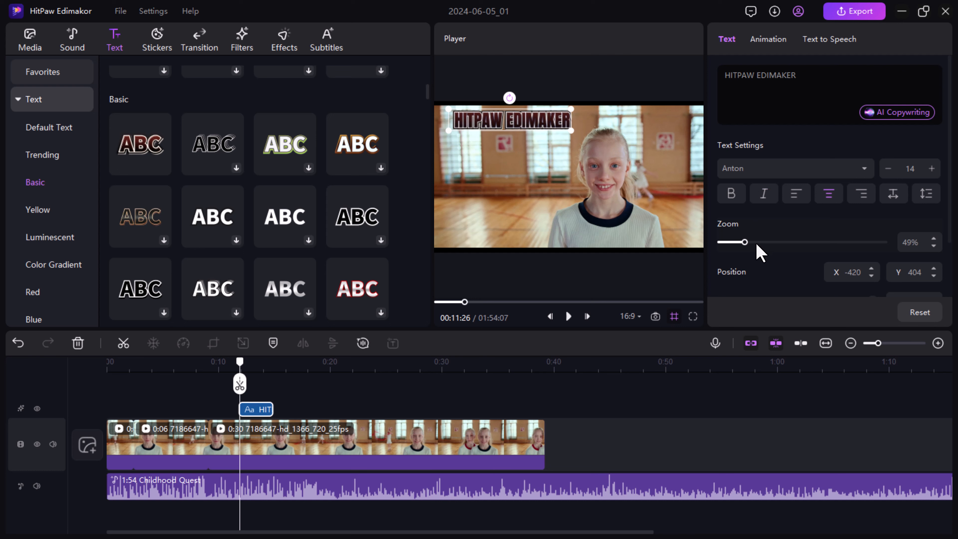
Try the "Fade i...ostly" In animation on the title and preview it
{"action": "left_click", "coordinate": [769, 39]}
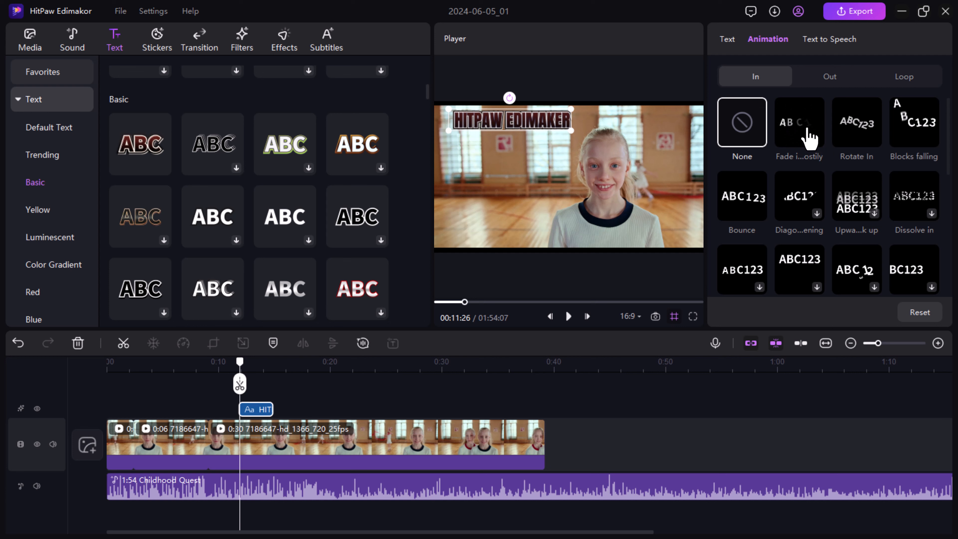
{"action": "left_click", "coordinate": [805, 142]}
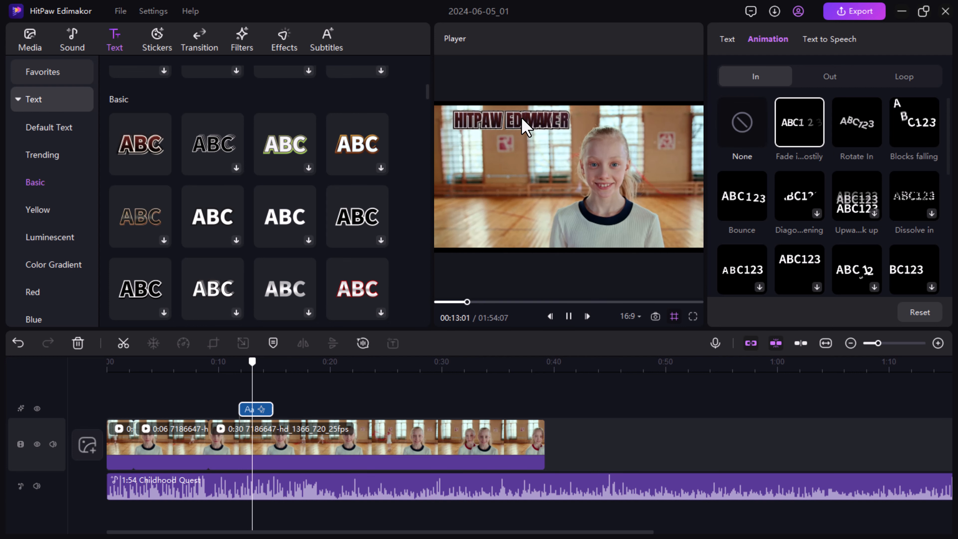
{"action": "left_click", "coordinate": [524, 123]}
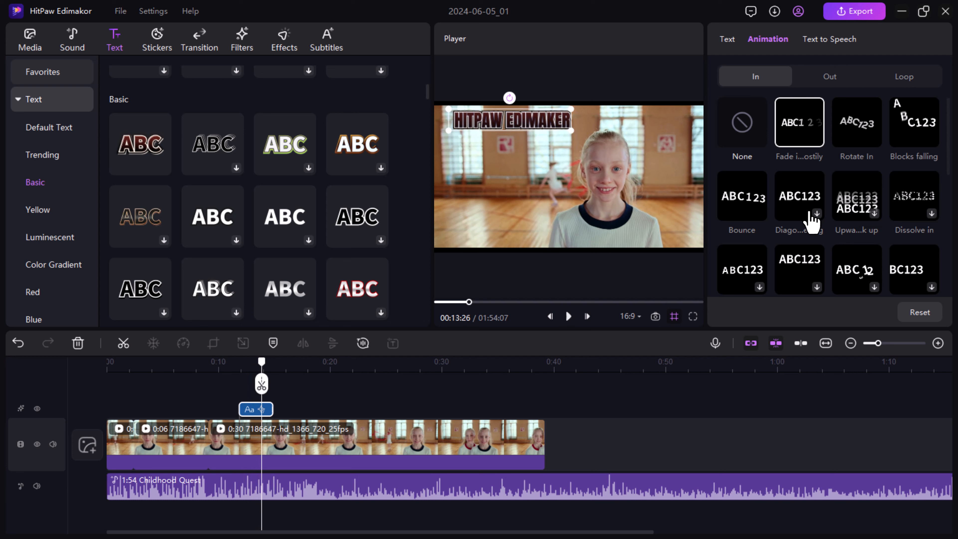
Apply the "Diago...ening" In animation to the title and look through the Out and Loop animations
{"action": "left_click", "coordinate": [815, 220]}
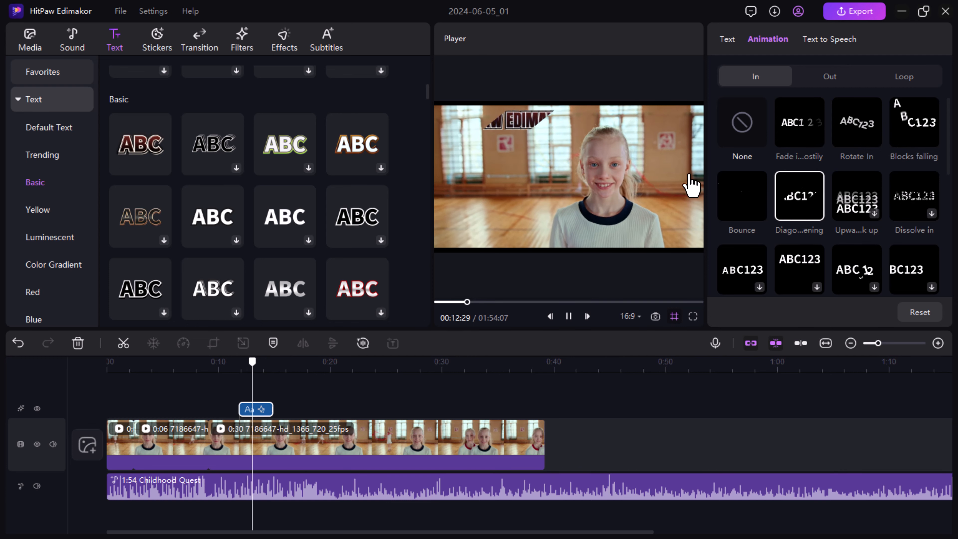
{"action": "left_click", "coordinate": [528, 138]}
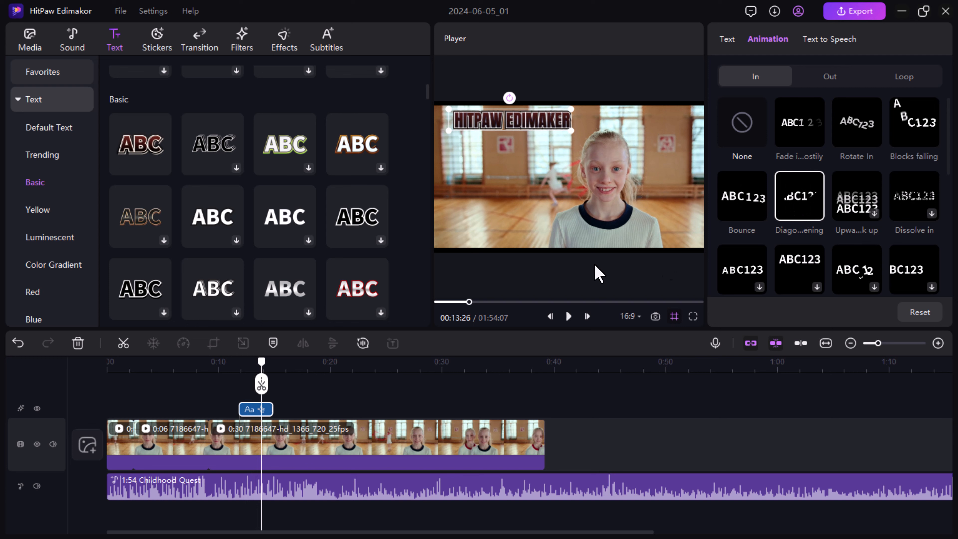
{"action": "left_click", "coordinate": [817, 79]}
{"action": "left_click", "coordinate": [890, 78]}
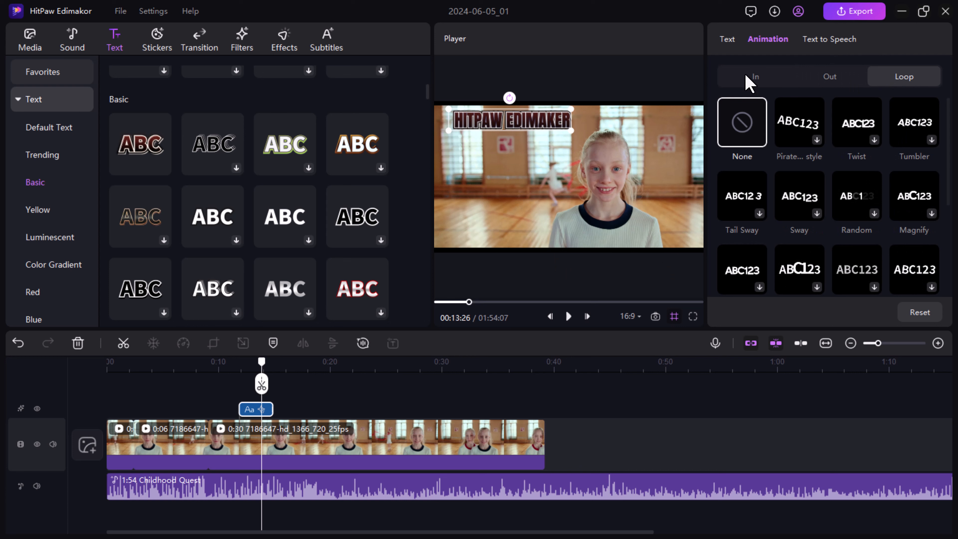
{"action": "left_click", "coordinate": [751, 80]}
Look through the text-to-speech languages and English (USA) voices for the title and preview the Tony voice
{"action": "left_click", "coordinate": [824, 42]}
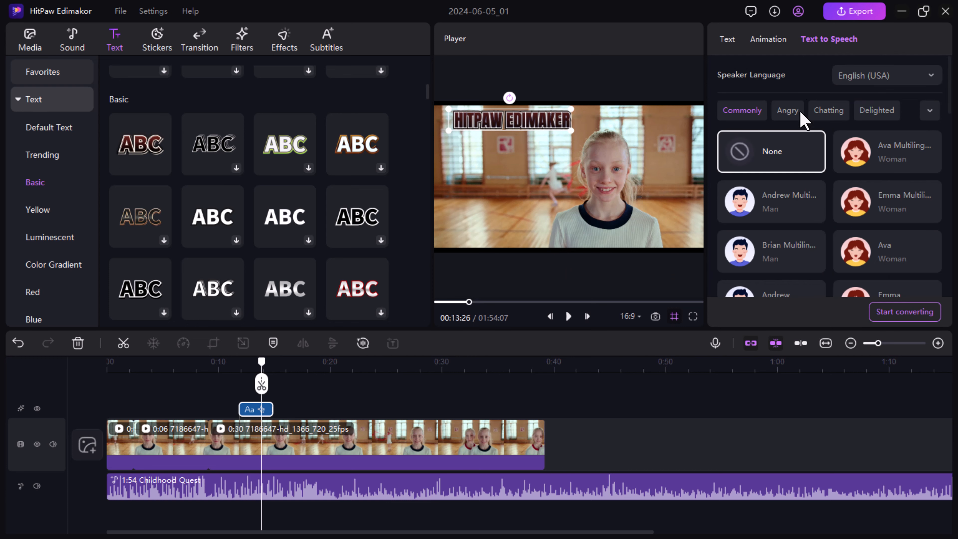
{"action": "left_click", "coordinate": [858, 78]}
{"action": "left_click", "coordinate": [872, 75]}
{"action": "left_click", "coordinate": [874, 79]}
{"action": "scroll", "coordinate": [751, 251], "scroll_direction": "down", "scroll_amount": 5}
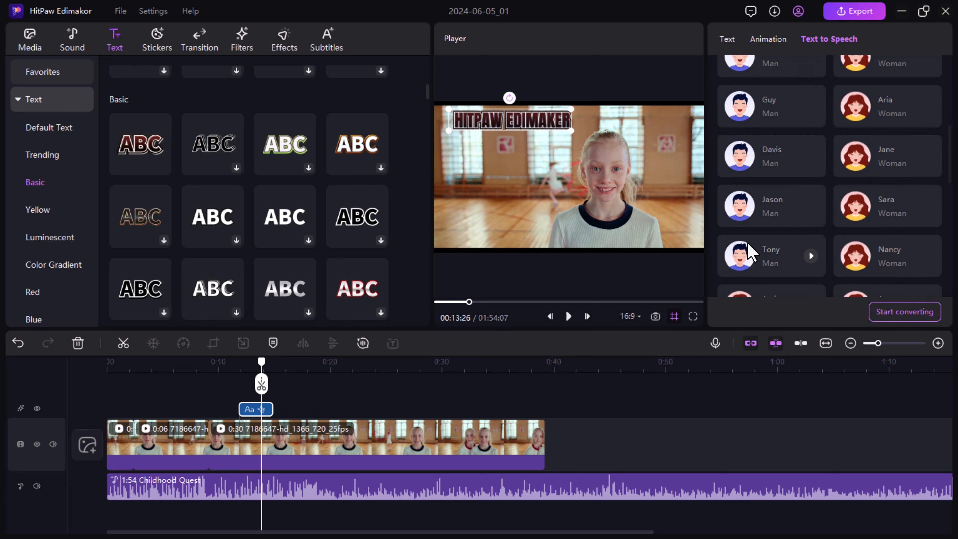
{"action": "left_click", "coordinate": [762, 257]}
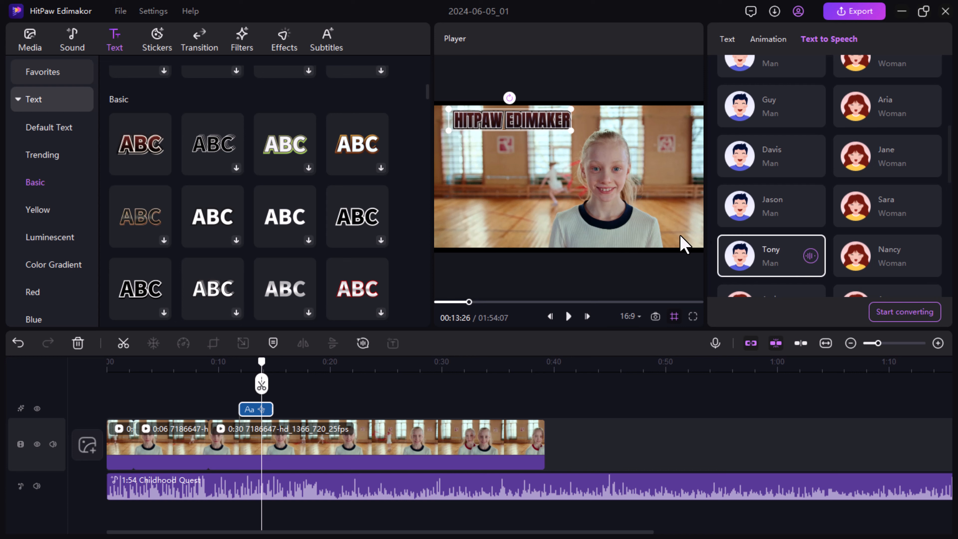
Add the outlined pink SUBSCRIBE sticker from Social Media in the frame's lower-left at about 19 seconds and play it back
{"action": "left_click", "coordinate": [147, 42]}
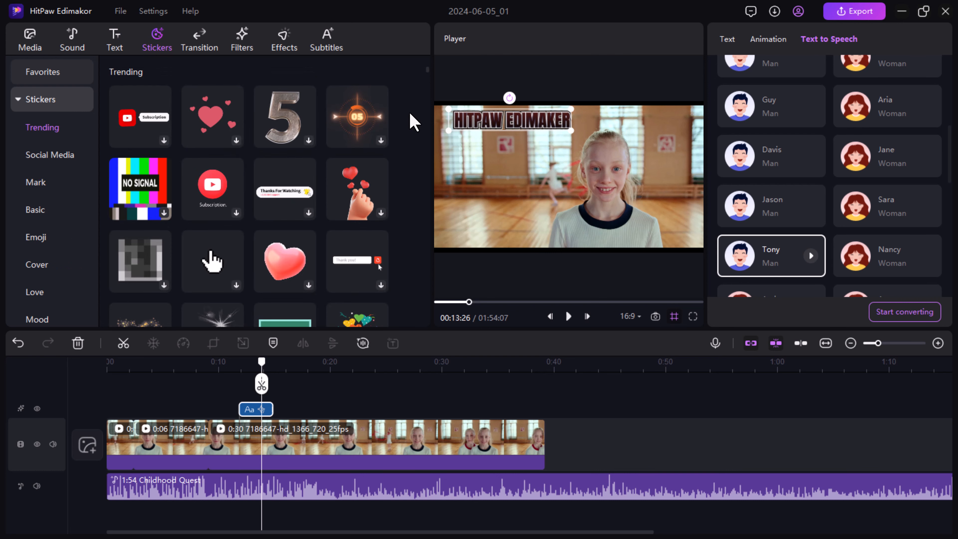
{"action": "left_click_drag", "start_coordinate": [427, 70], "coordinate": [420, 76]}
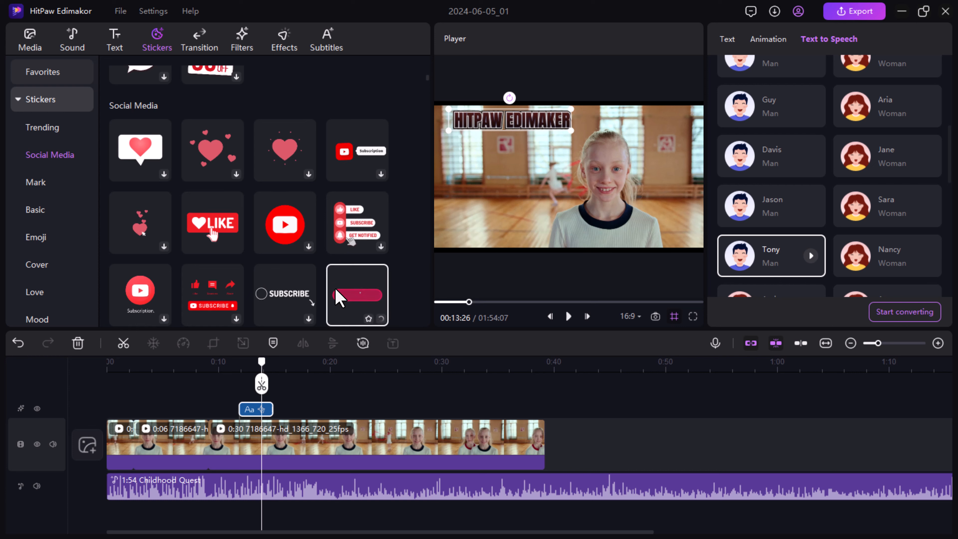
{"action": "left_click_drag", "start_coordinate": [336, 290], "coordinate": [298, 384]}
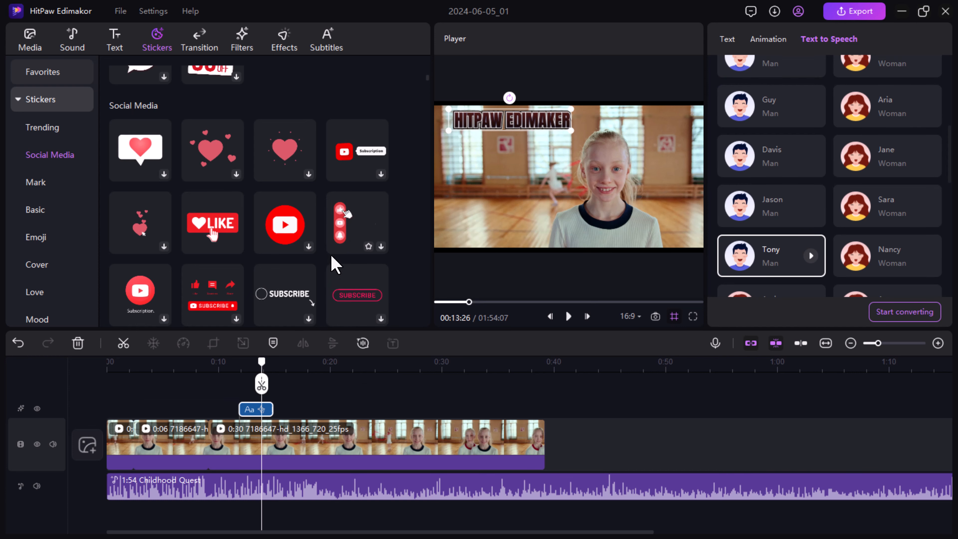
{"action": "left_click", "coordinate": [340, 296]}
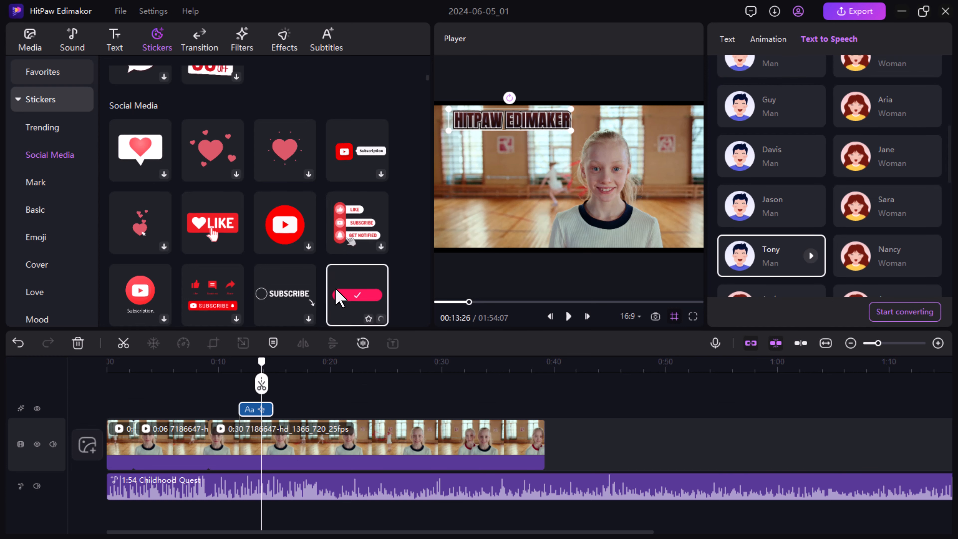
{"action": "left_click_drag", "start_coordinate": [339, 297], "coordinate": [339, 406]}
{"action": "key", "text": "space"}
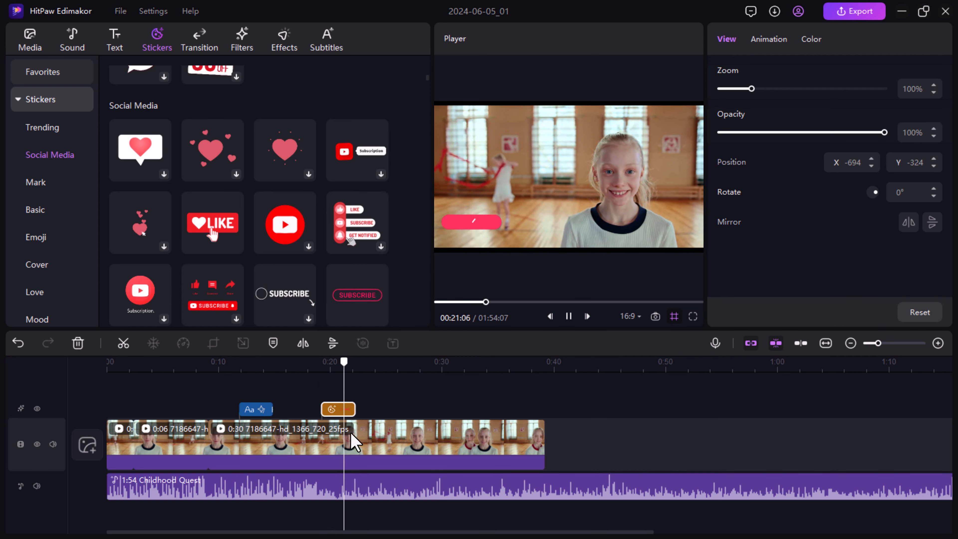
{"action": "key", "text": "space"}
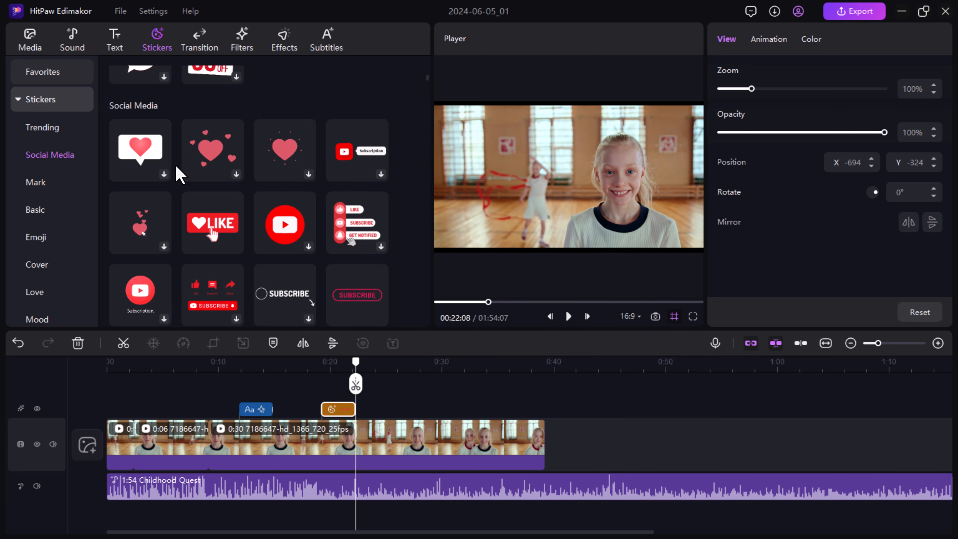
Add the sunglasses emoji sticker in the frame's upper-left at about 25 seconds and play it back
{"action": "left_click", "coordinate": [39, 184]}
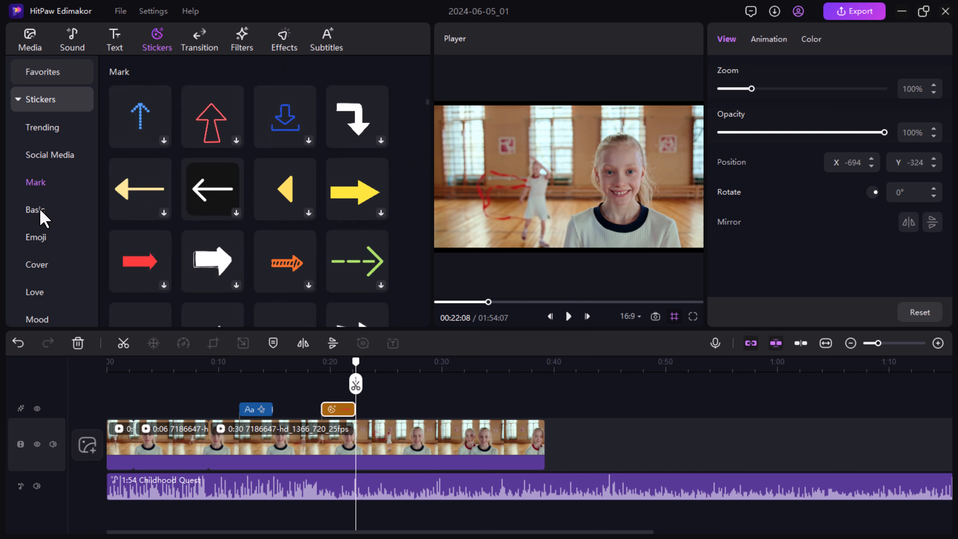
{"action": "left_click", "coordinate": [36, 238]}
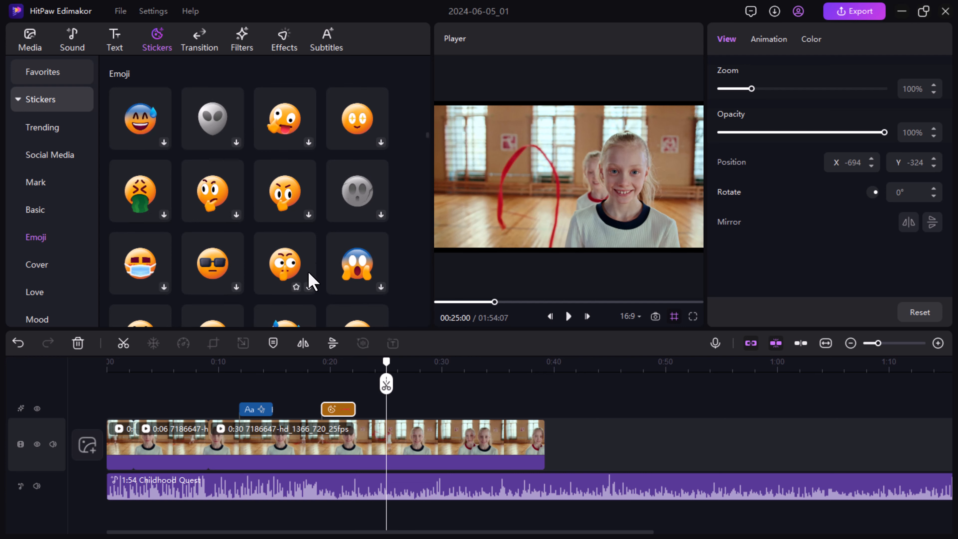
{"action": "left_click", "coordinate": [210, 266]}
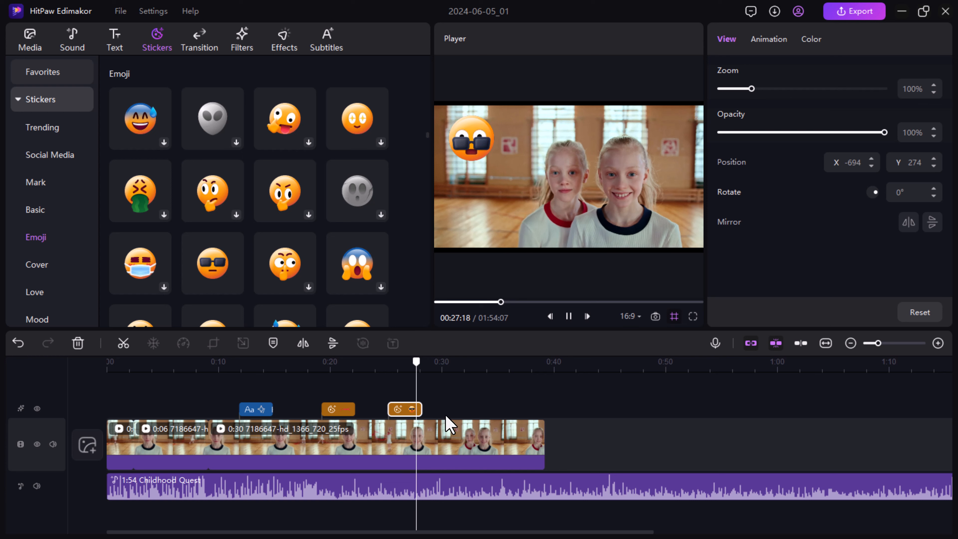
{"action": "left_click", "coordinate": [400, 365]}
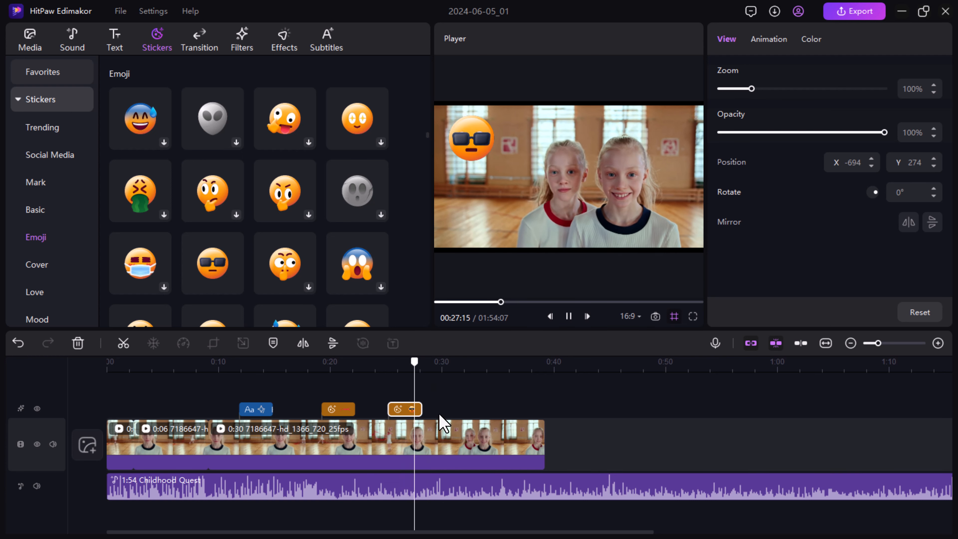
{"action": "key", "text": "space"}
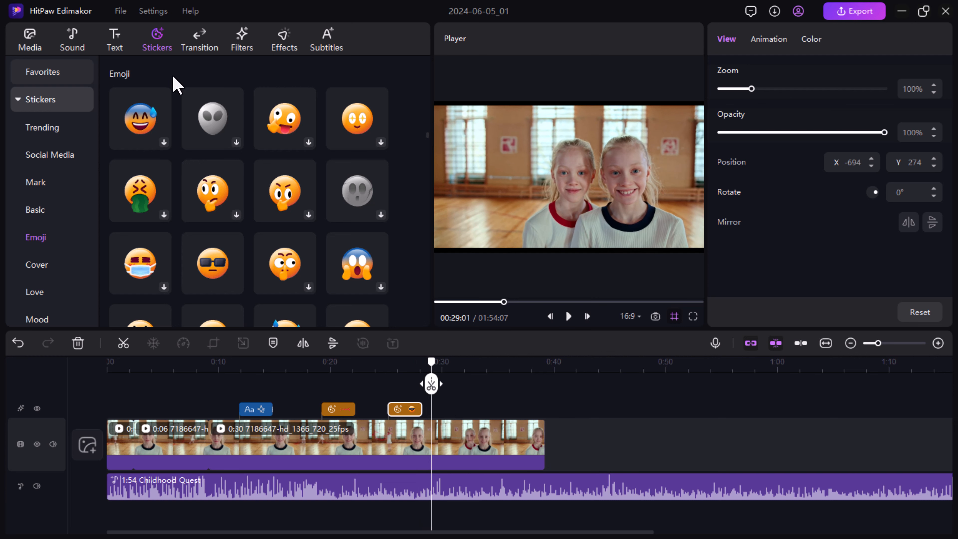
Add the Push Down transition between the second and third video clips and play it back
{"action": "left_click", "coordinate": [193, 46]}
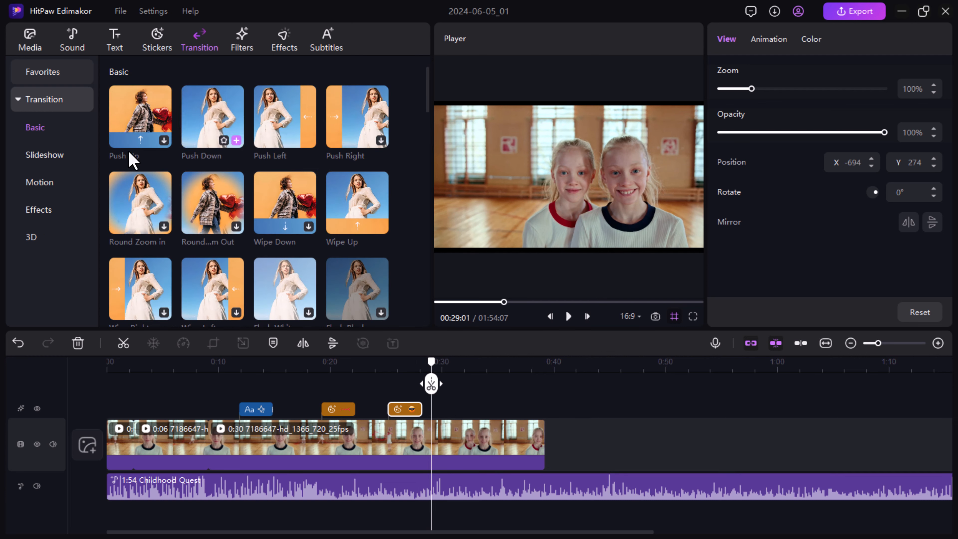
{"action": "left_click", "coordinate": [188, 443]}
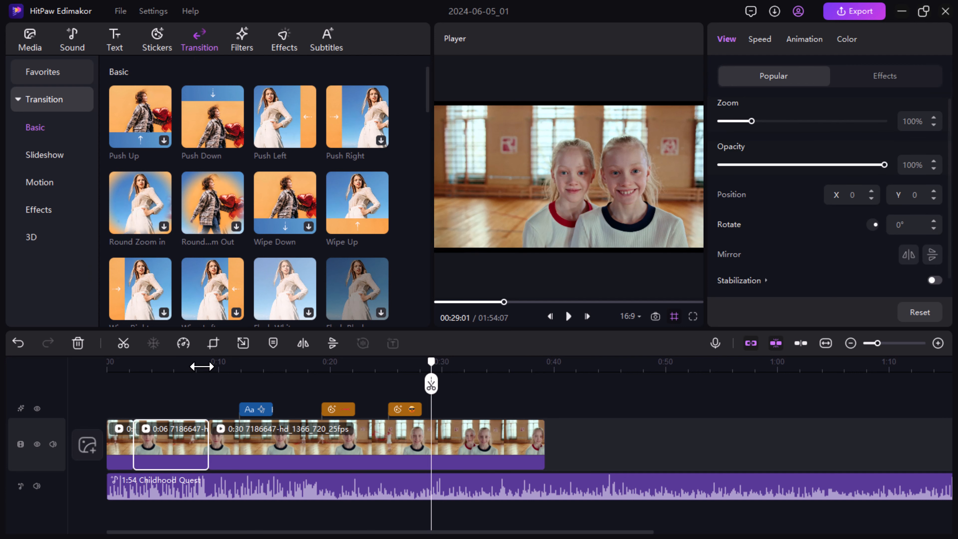
{"action": "scroll", "coordinate": [202, 366], "scroll_direction": "down", "scroll_amount": 1}
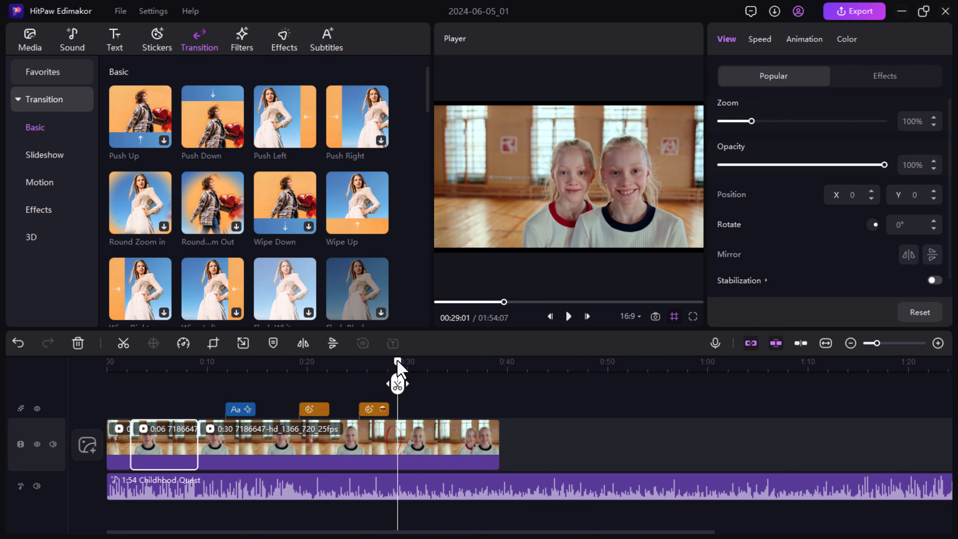
{"action": "left_click_drag", "start_coordinate": [397, 364], "coordinate": [190, 375]}
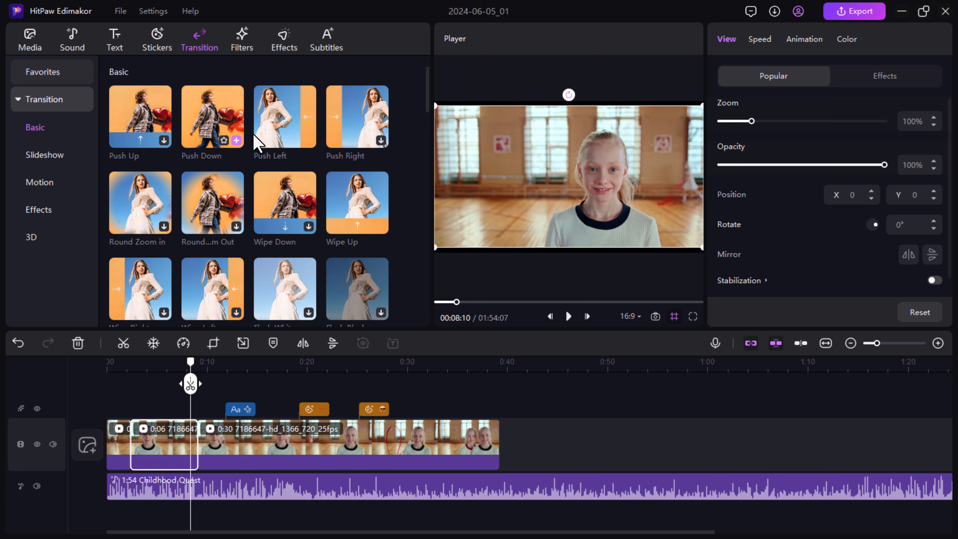
{"action": "left_click", "coordinate": [236, 143]}
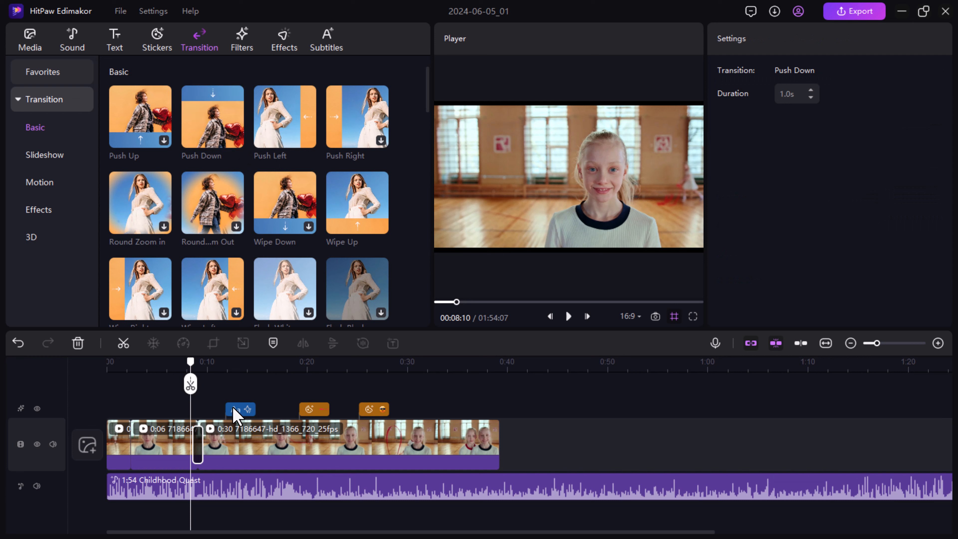
{"action": "key", "text": "space"}
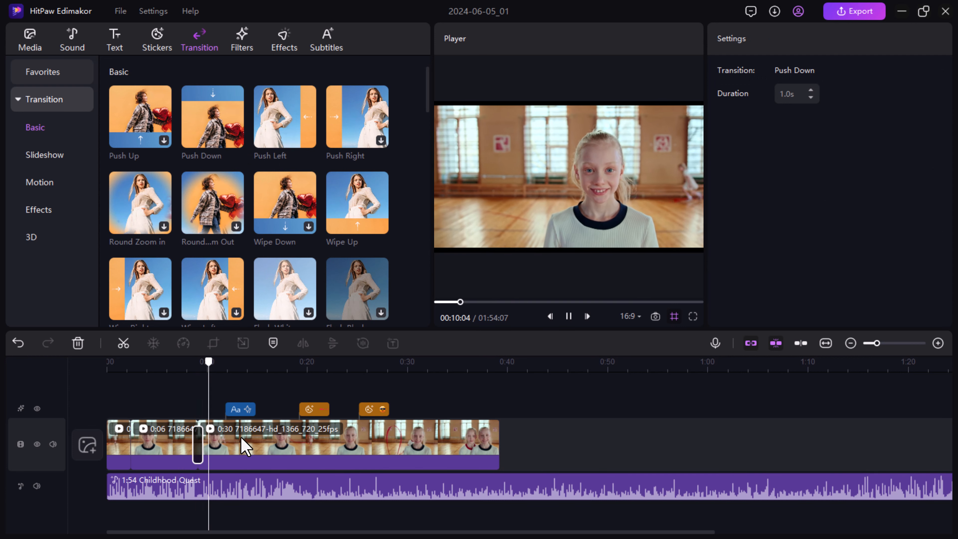
{"action": "key", "text": "space"}
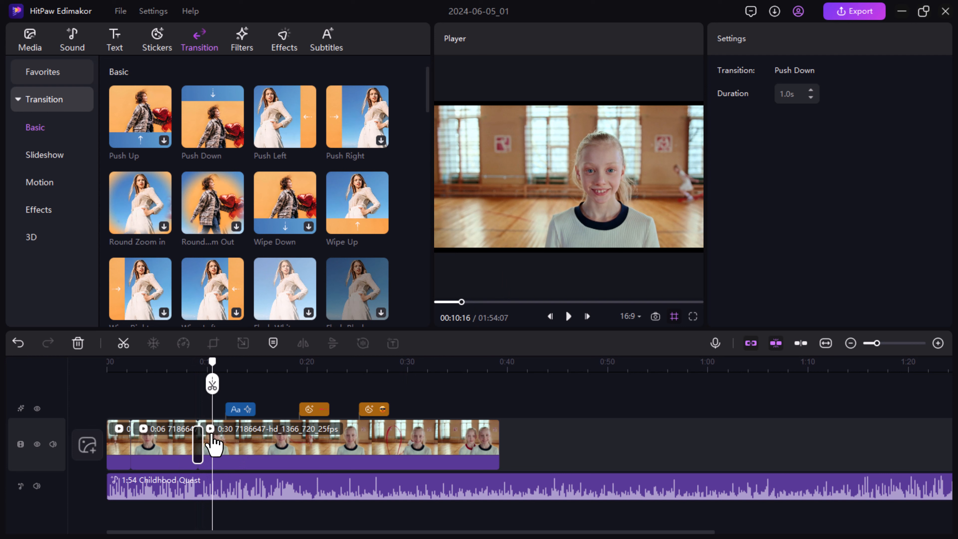
Try the Push Right transition between the first and second video clips, preview it, and undo it
{"action": "left_click", "coordinate": [138, 444]}
{"action": "left_click", "coordinate": [124, 437]}
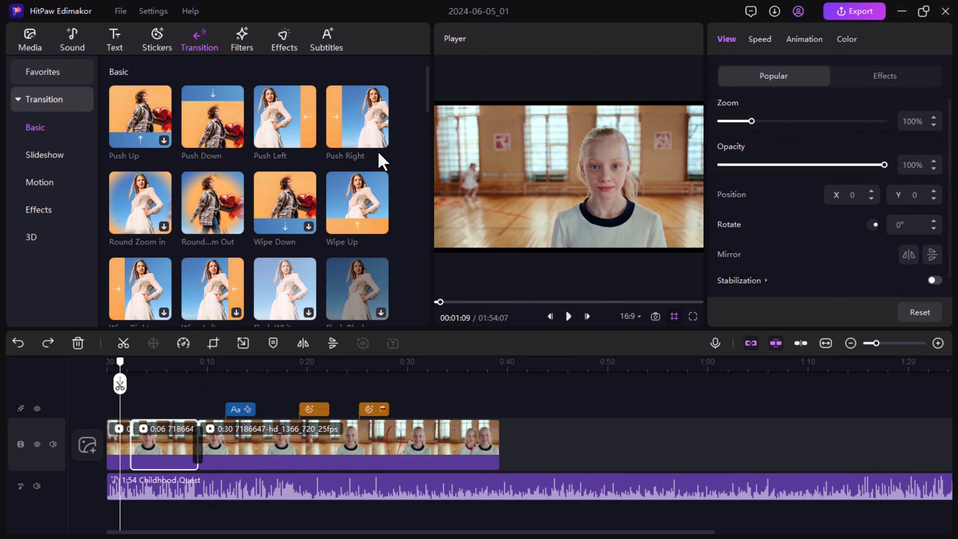
{"action": "left_click_drag", "start_coordinate": [367, 141], "coordinate": [155, 430]}
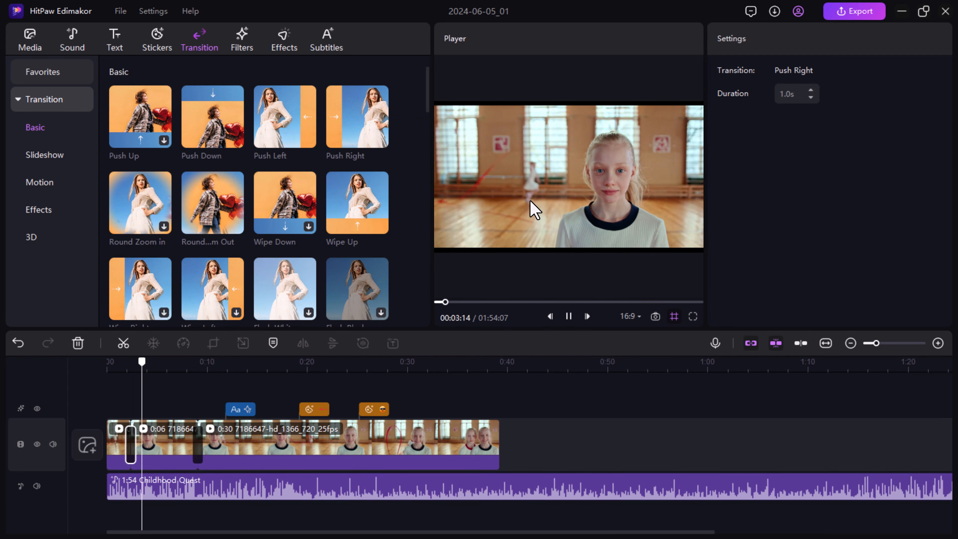
{"action": "key", "text": "space"}
{"action": "key", "text": "ctrl+z"}
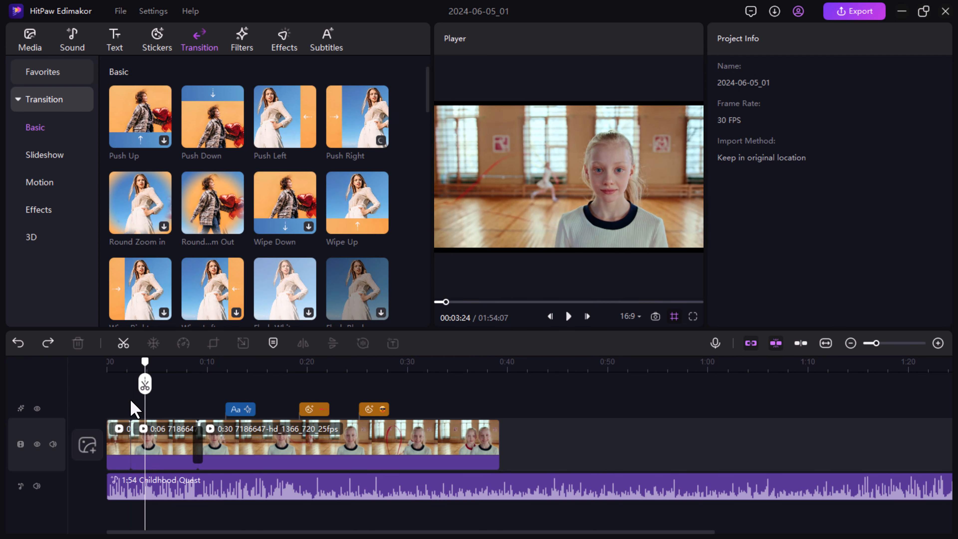
Add the Push Right transition between the first and second video clips and play through it
{"action": "left_click", "coordinate": [129, 363]}
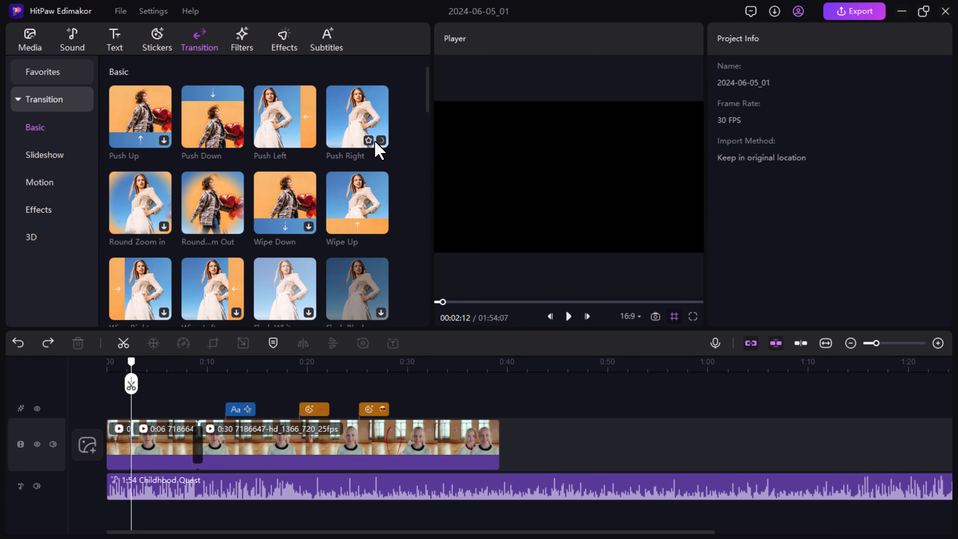
{"action": "left_click", "coordinate": [118, 361]}
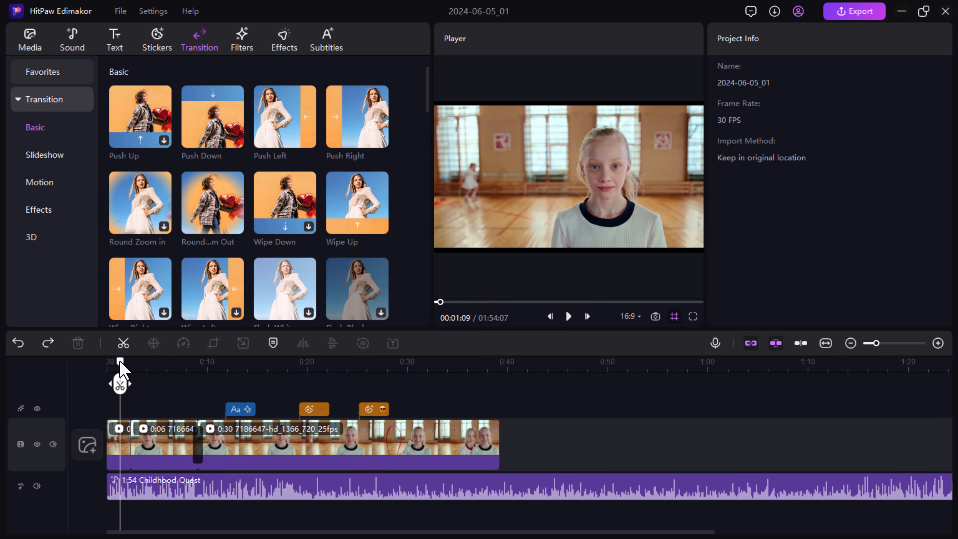
{"action": "left_click", "coordinate": [135, 448]}
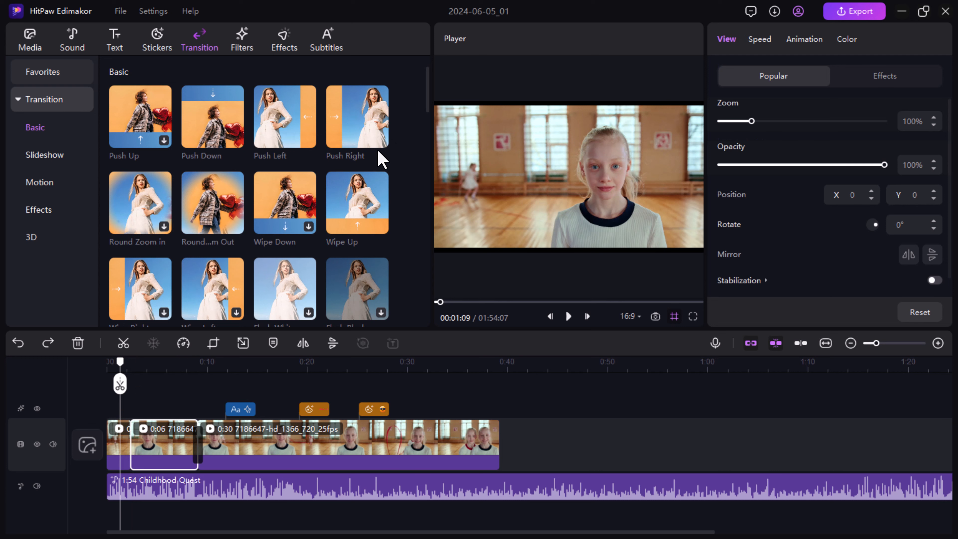
{"action": "left_click", "coordinate": [378, 141]}
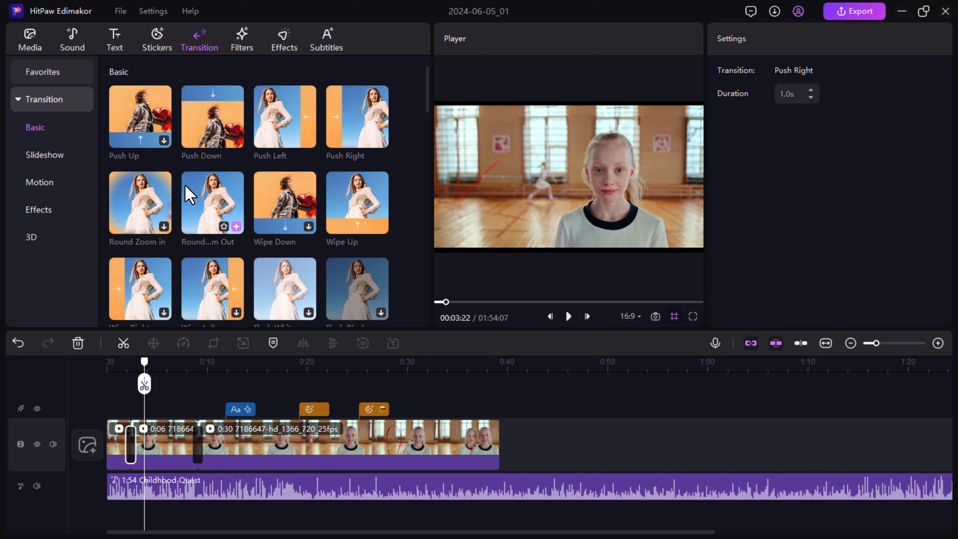
Look through the Cool White filters and preview the Wheat Skin filter
{"action": "left_click", "coordinate": [243, 51]}
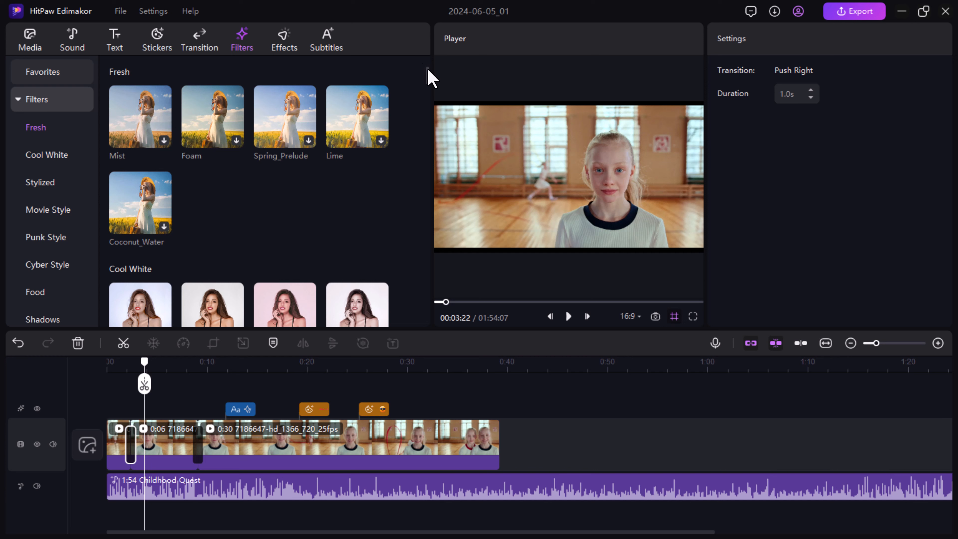
{"action": "scroll", "coordinate": [379, 156], "scroll_direction": "down", "scroll_amount": 5}
{"action": "left_click", "coordinate": [164, 453]}
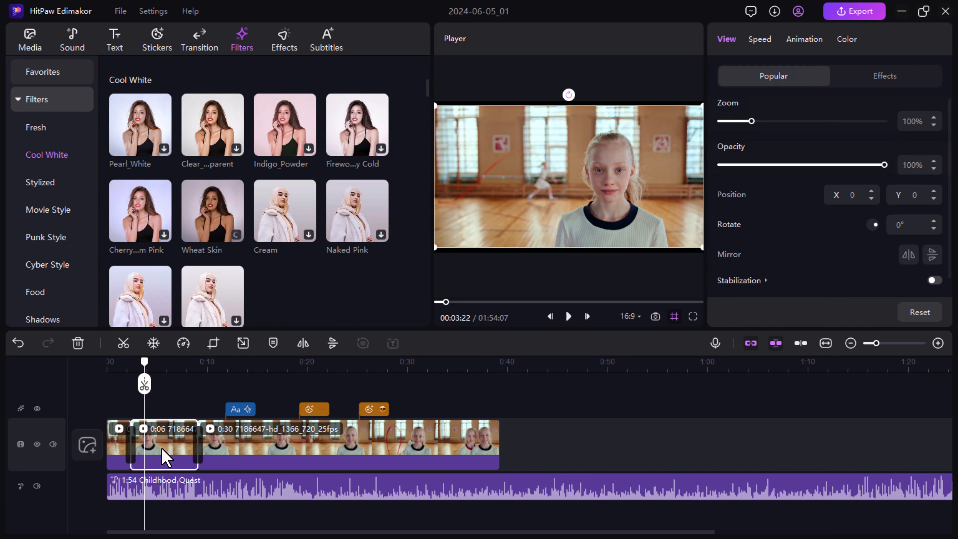
{"action": "left_click", "coordinate": [229, 238]}
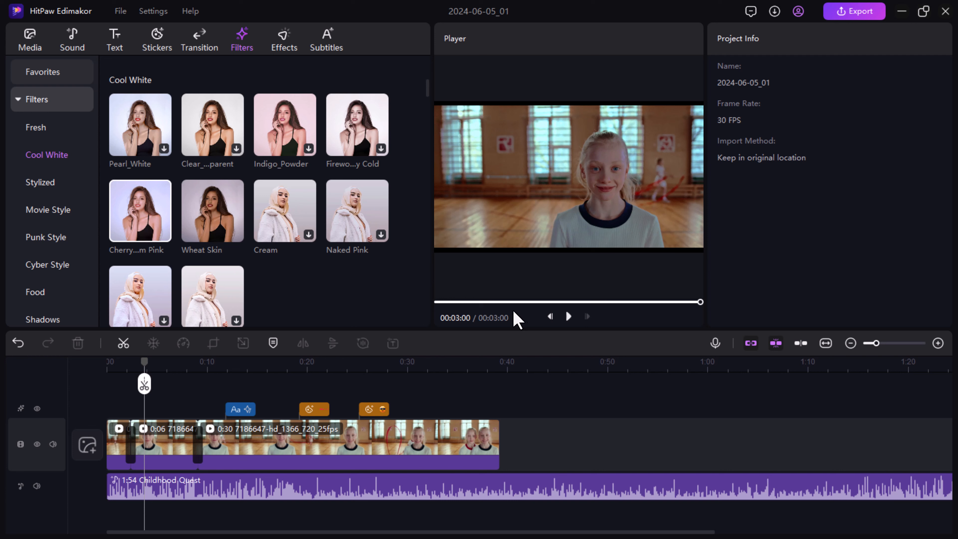
{"action": "left_click", "coordinate": [170, 442]}
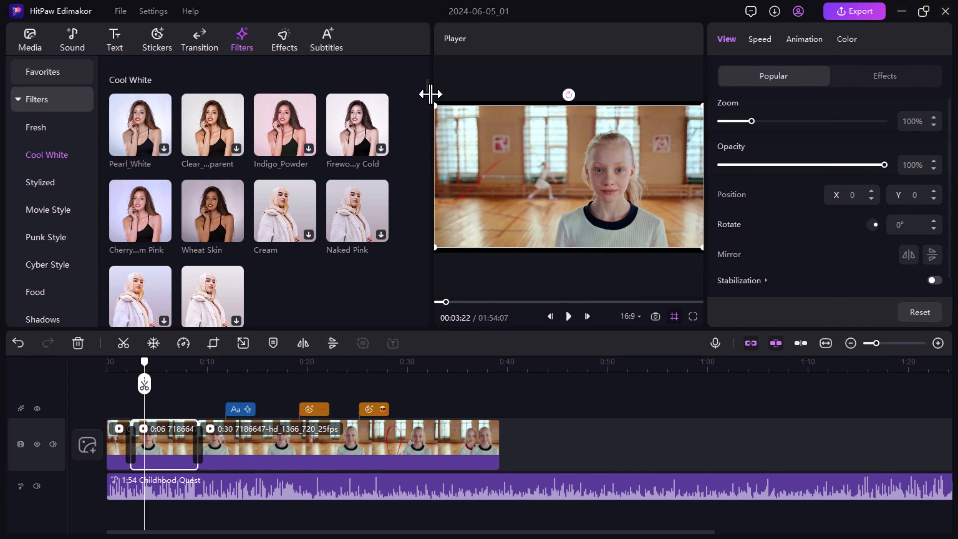
Look through the Stylized and Movie Style filters and preview the Green Book filter
{"action": "left_click_drag", "start_coordinate": [429, 92], "coordinate": [430, 119]}
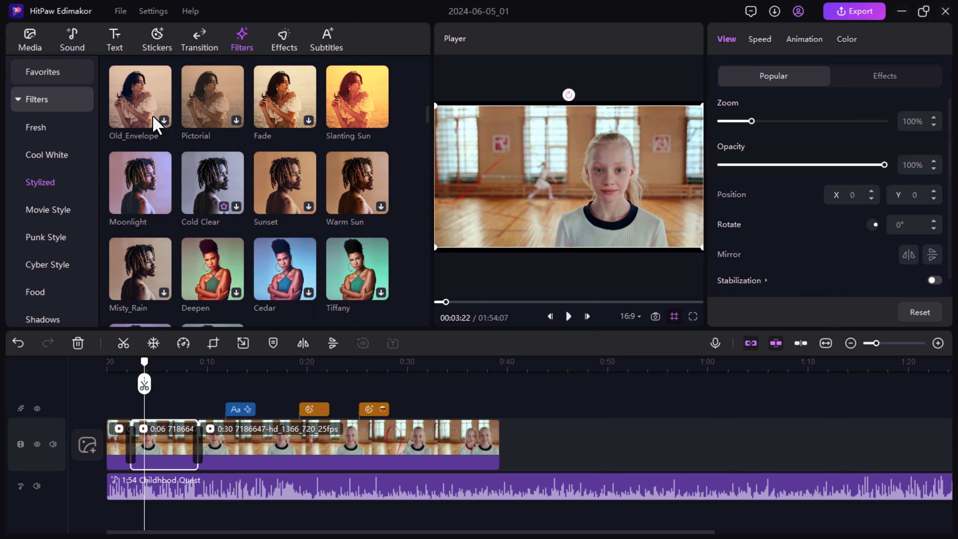
{"action": "scroll", "coordinate": [158, 121], "scroll_direction": "down", "scroll_amount": 3}
{"action": "left_click", "coordinate": [143, 117]}
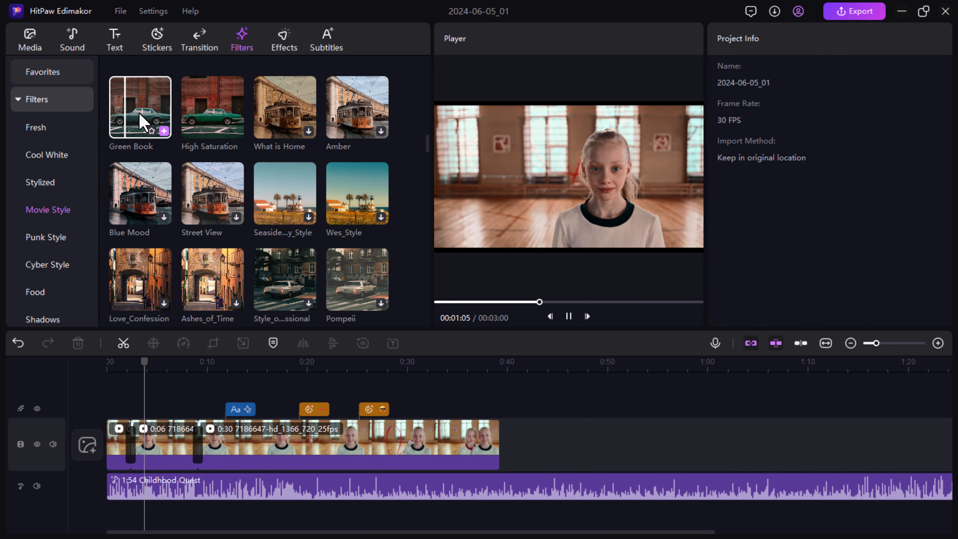
{"action": "left_click", "coordinate": [570, 317]}
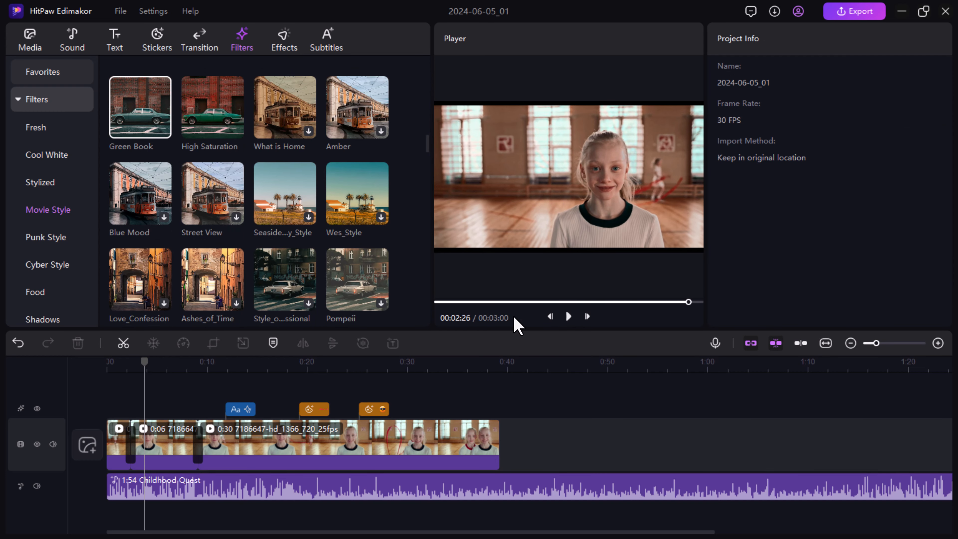
Look through the Trending effects, preview Opening 1, and try to preview Fireworks I
{"action": "left_click", "coordinate": [284, 52]}
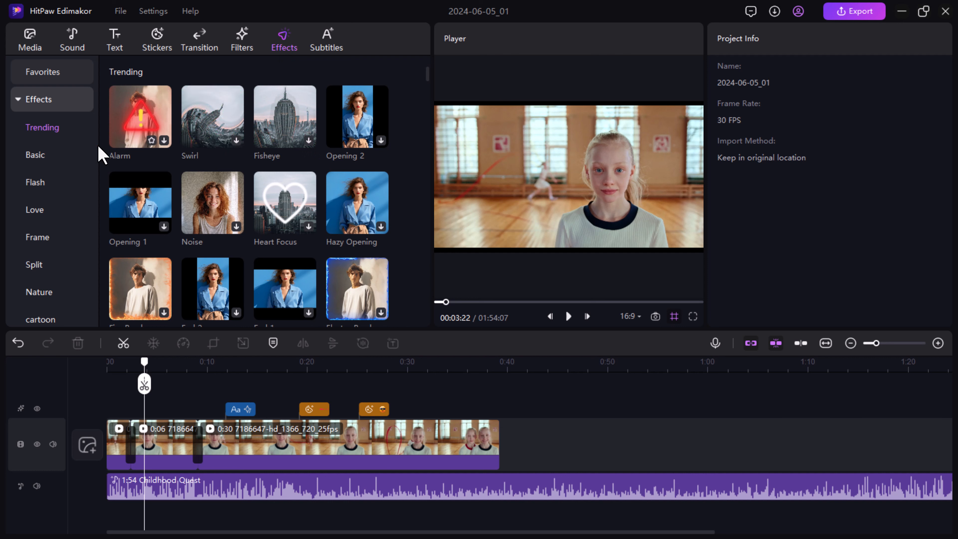
{"action": "left_click", "coordinate": [133, 210]}
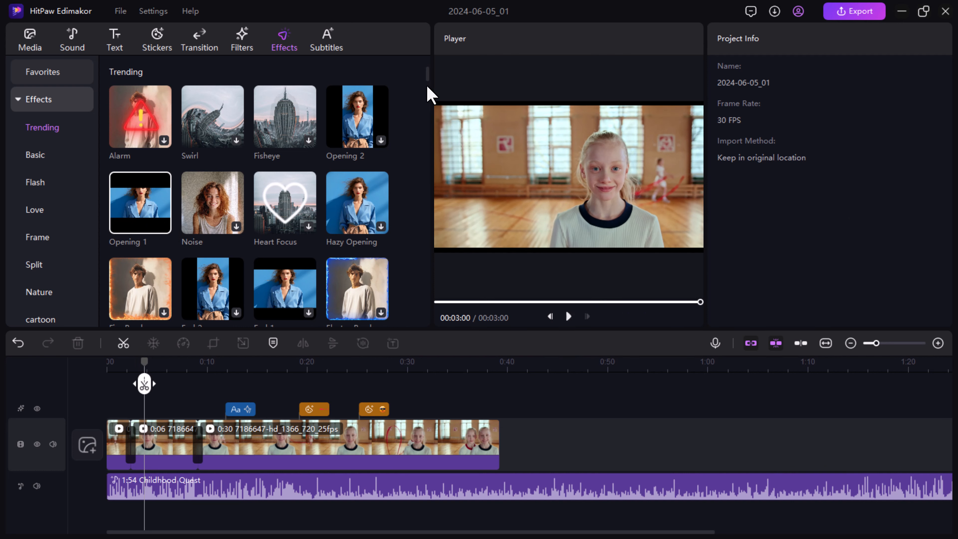
{"action": "left_click_drag", "start_coordinate": [428, 87], "coordinate": [430, 106]}
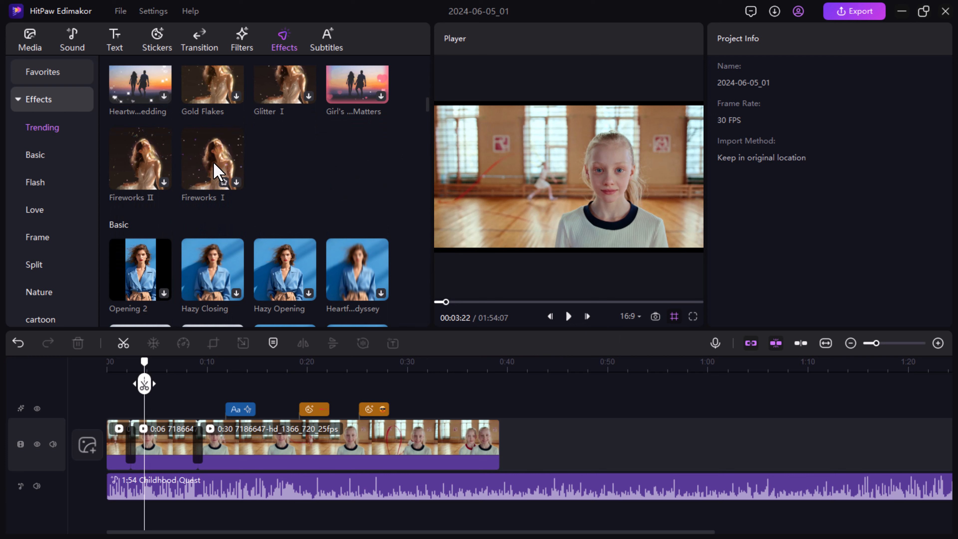
{"action": "left_click", "coordinate": [215, 171]}
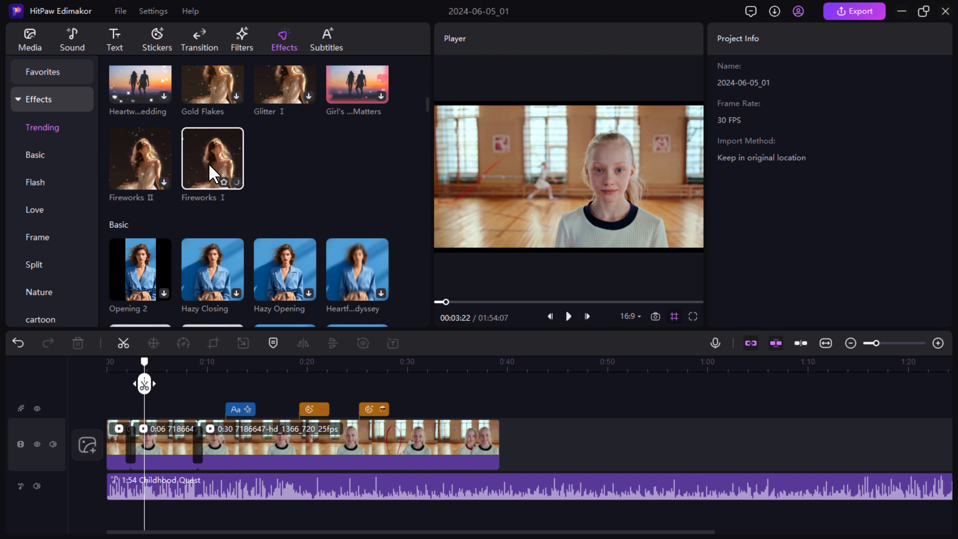
{"action": "left_click", "coordinate": [568, 319]}
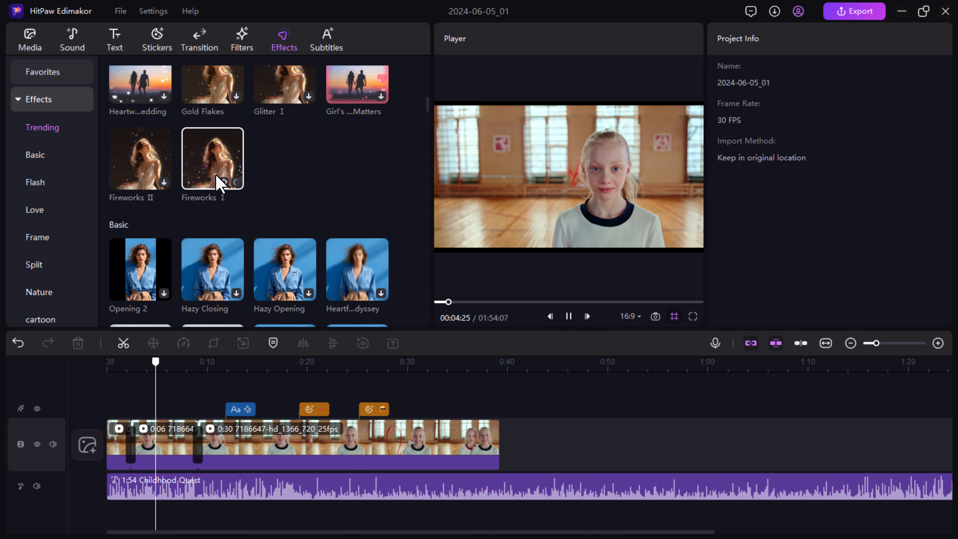
{"action": "left_click", "coordinate": [568, 317]}
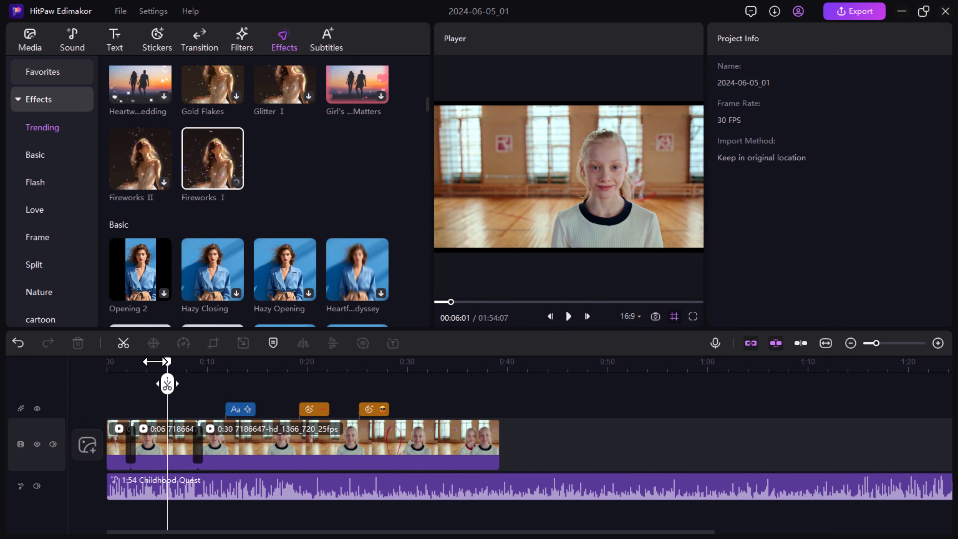
Move the playhead back to about 3 seconds and open the Auto Subtitles options
{"action": "scroll", "coordinate": [156, 361], "scroll_direction": "down", "scroll_amount": 1}
{"action": "left_click", "coordinate": [138, 362]}
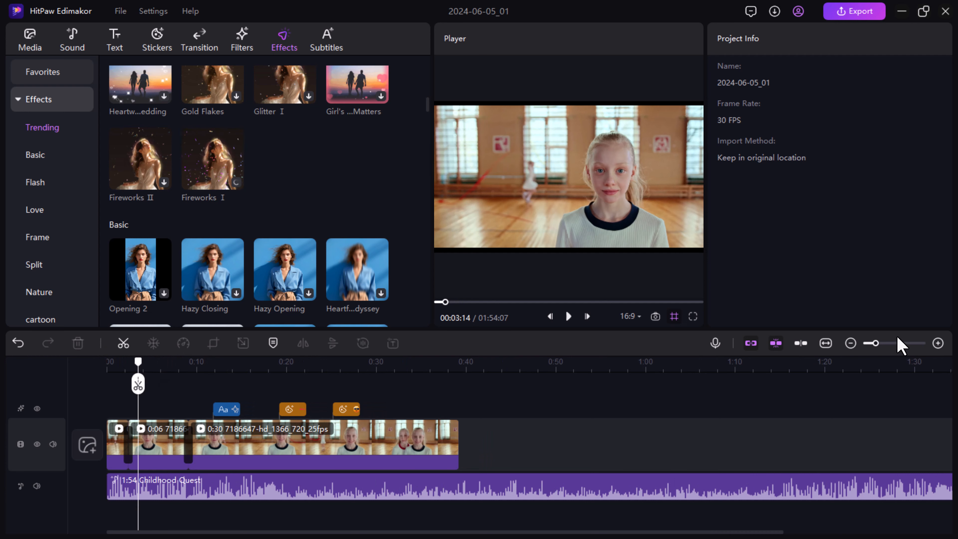
{"action": "left_click", "coordinate": [884, 343]}
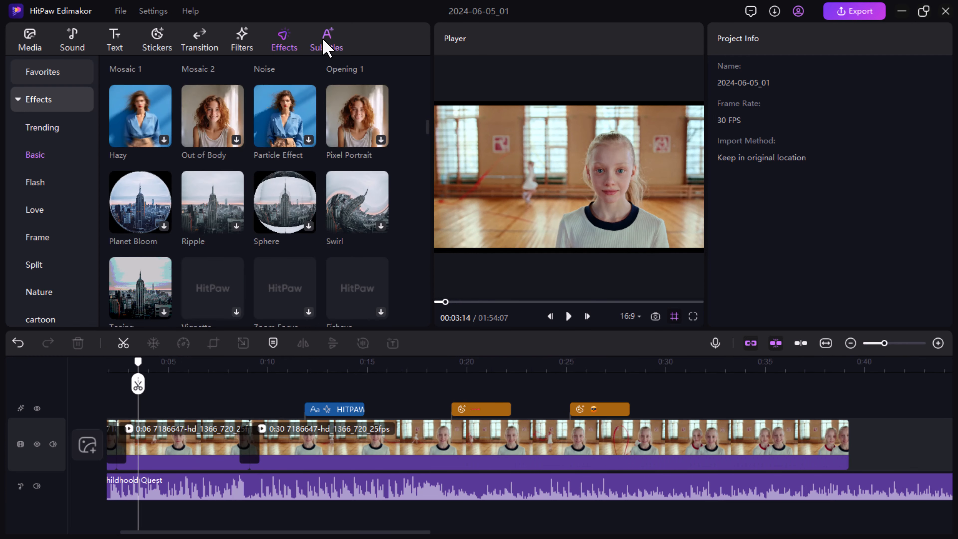
{"action": "left_click", "coordinate": [324, 42]}
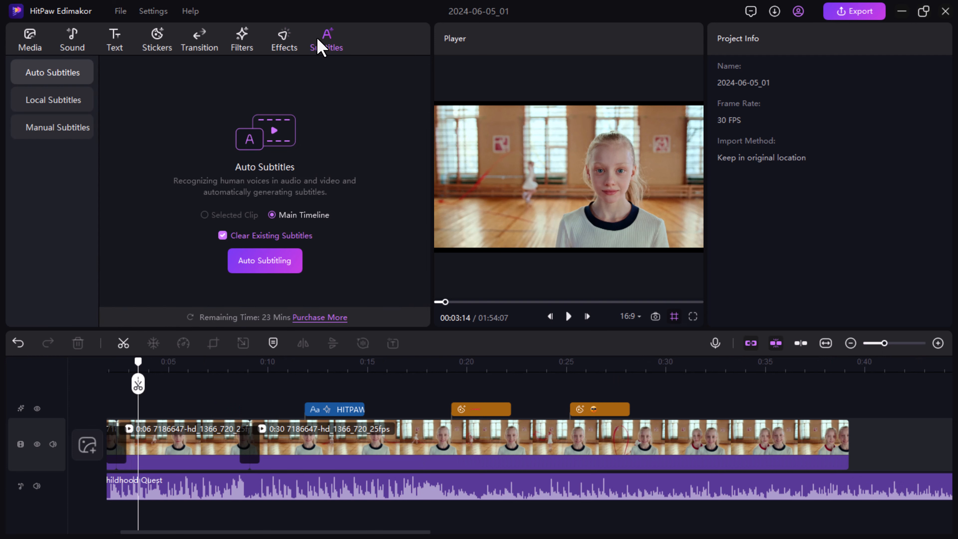
Stop the preview playback, look through the Local, Manual and Auto Subtitles options, and return to the imported media
{"action": "key", "text": "space"}
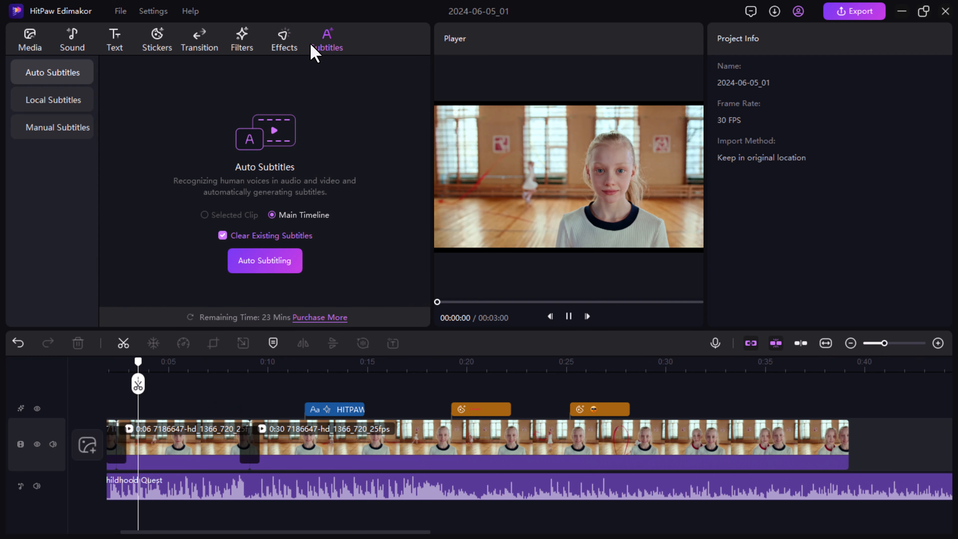
{"action": "left_click", "coordinate": [570, 317]}
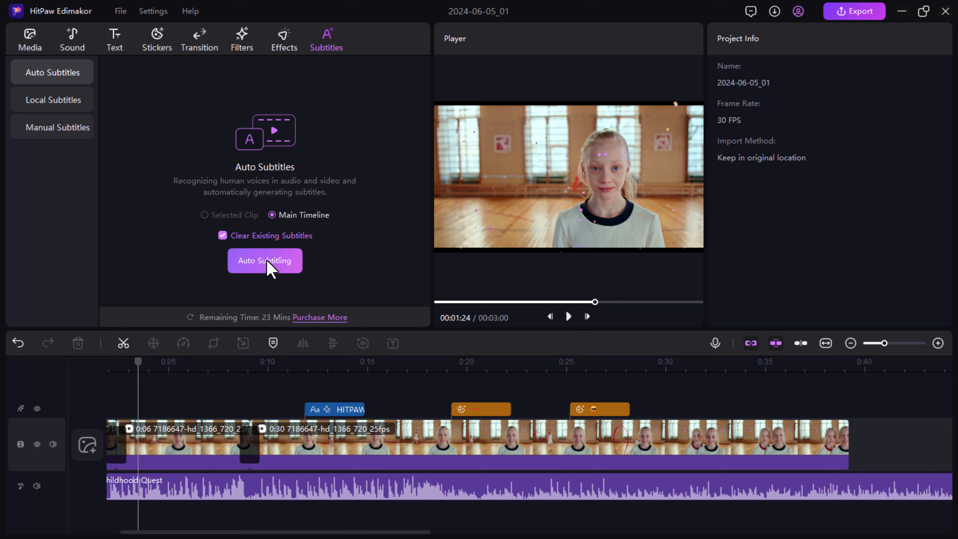
{"action": "left_click", "coordinate": [46, 105]}
{"action": "left_click", "coordinate": [49, 131]}
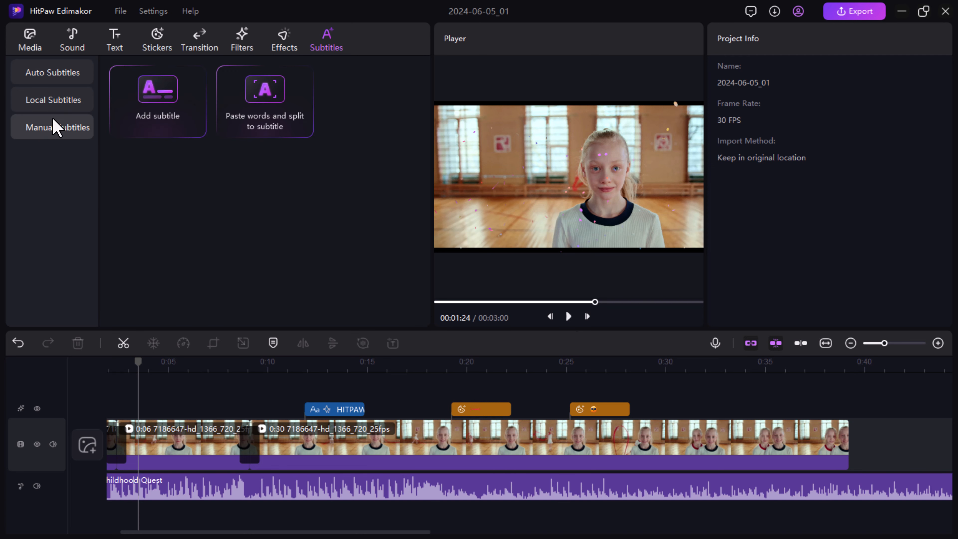
{"action": "left_click", "coordinate": [62, 80]}
{"action": "left_click", "coordinate": [258, 264]}
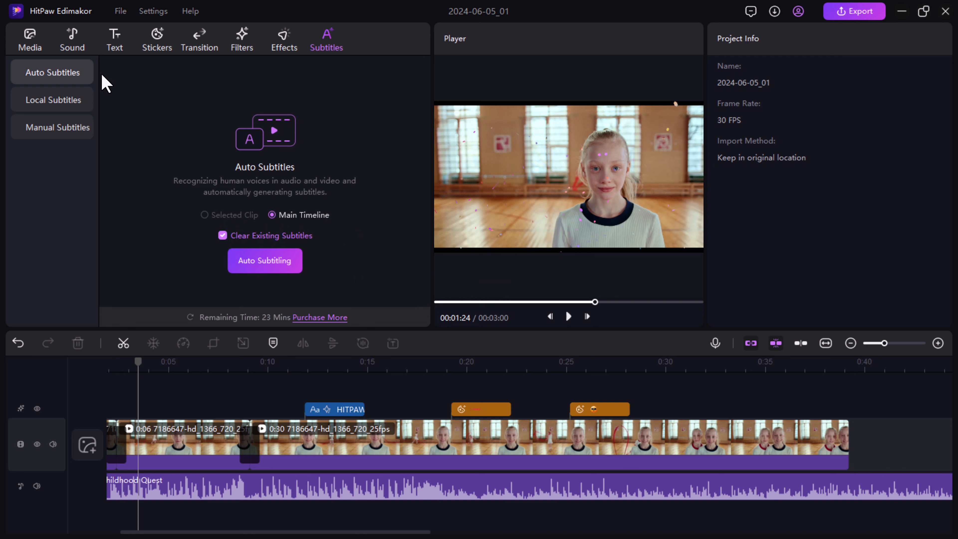
{"action": "left_click", "coordinate": [30, 41]}
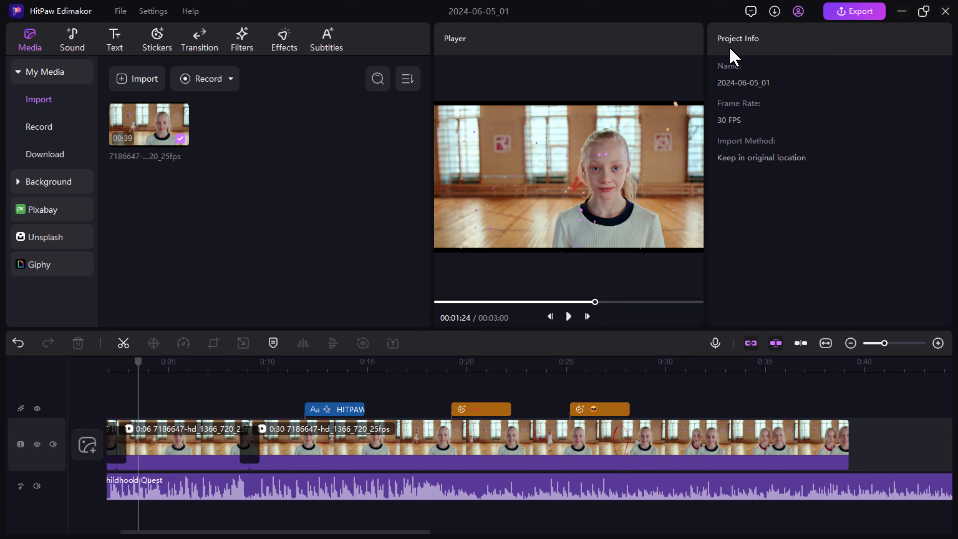
Open the video export settings, choose MP4 as the format, and check the resolution options while keeping 4K
{"action": "left_click", "coordinate": [856, 17]}
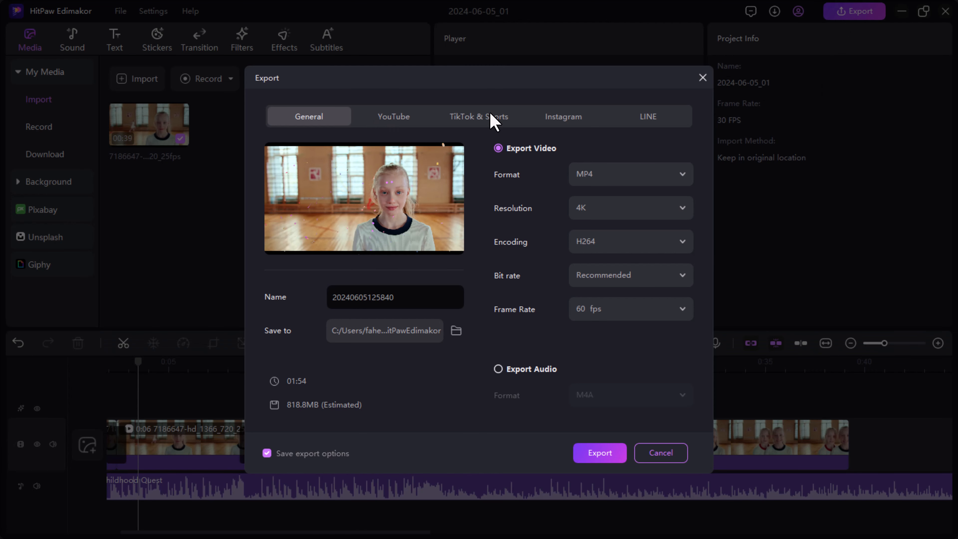
{"action": "left_click", "coordinate": [635, 185]}
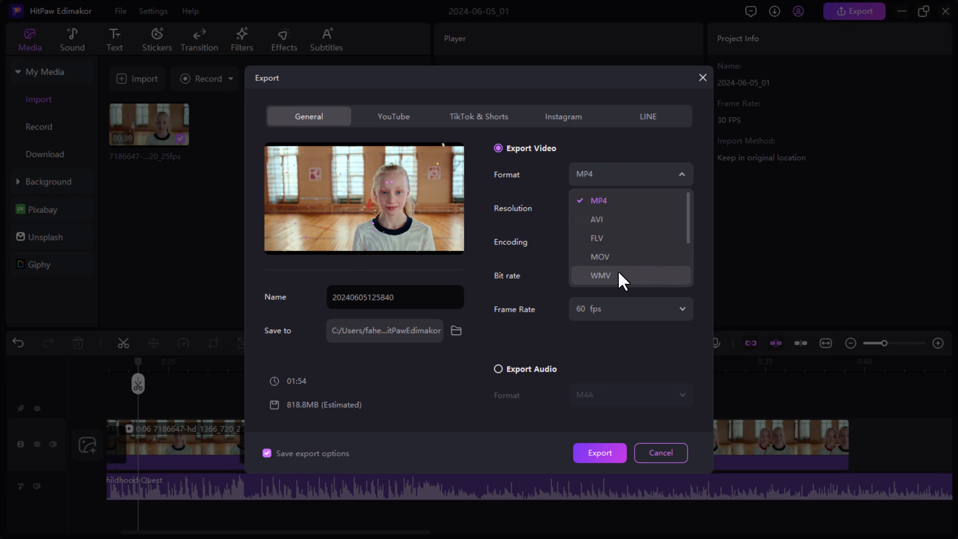
{"action": "left_click", "coordinate": [623, 201]}
{"action": "left_click", "coordinate": [620, 208]}
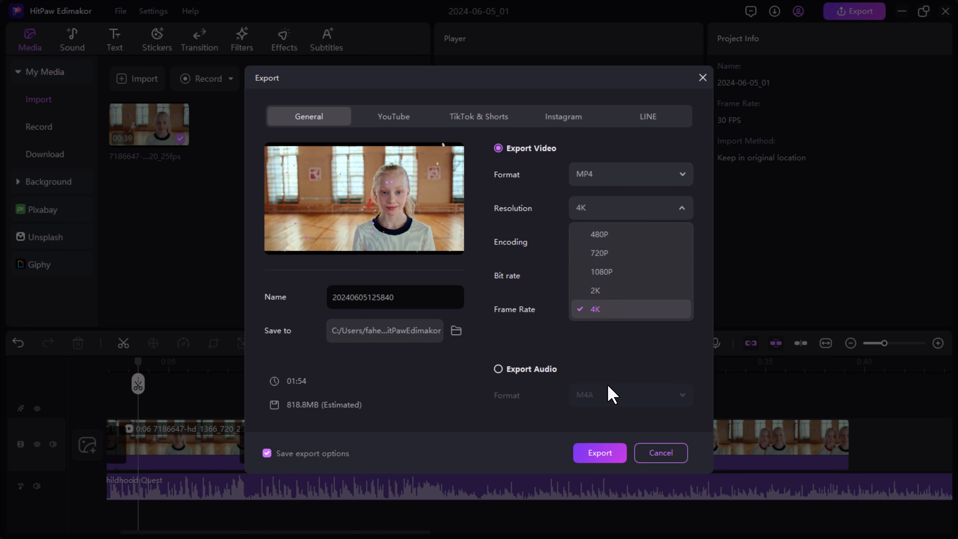
{"action": "left_click", "coordinate": [606, 362]}
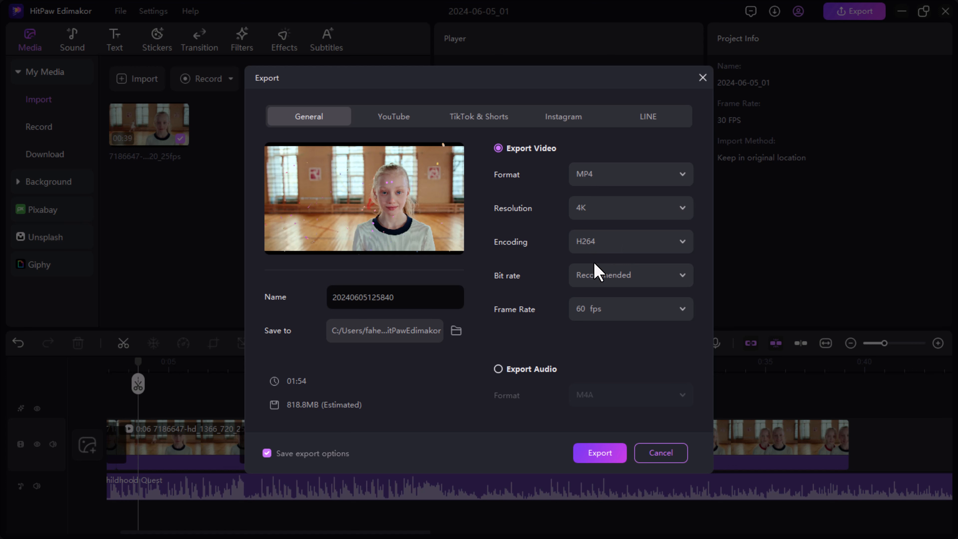
Set the export frame rate to 50 fps and start exporting the video
{"action": "left_click", "coordinate": [626, 313]}
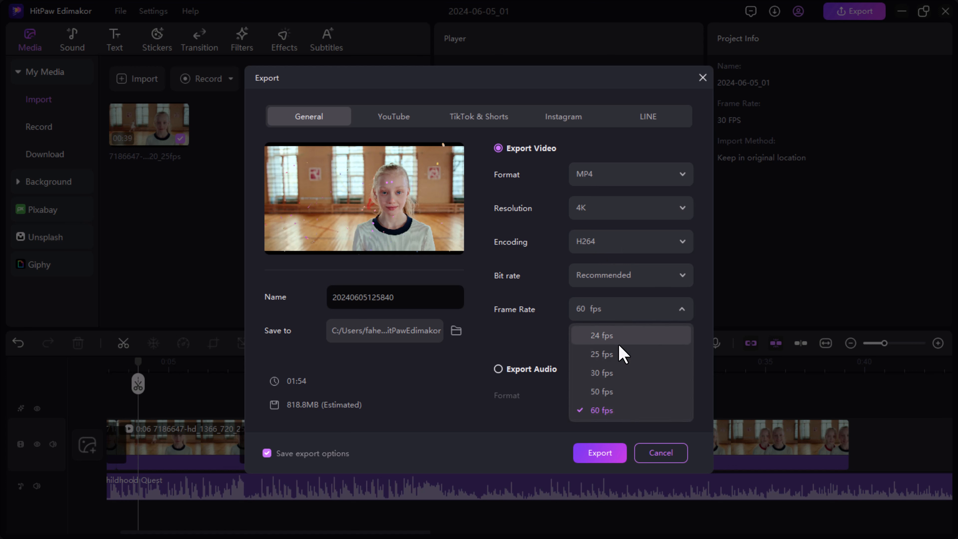
{"action": "left_click", "coordinate": [614, 392]}
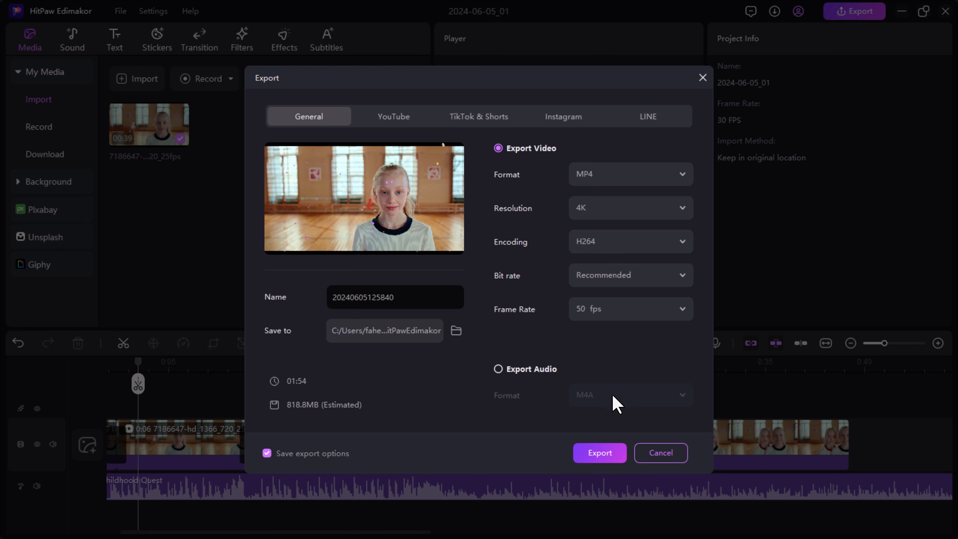
{"action": "left_click", "coordinate": [599, 453]}
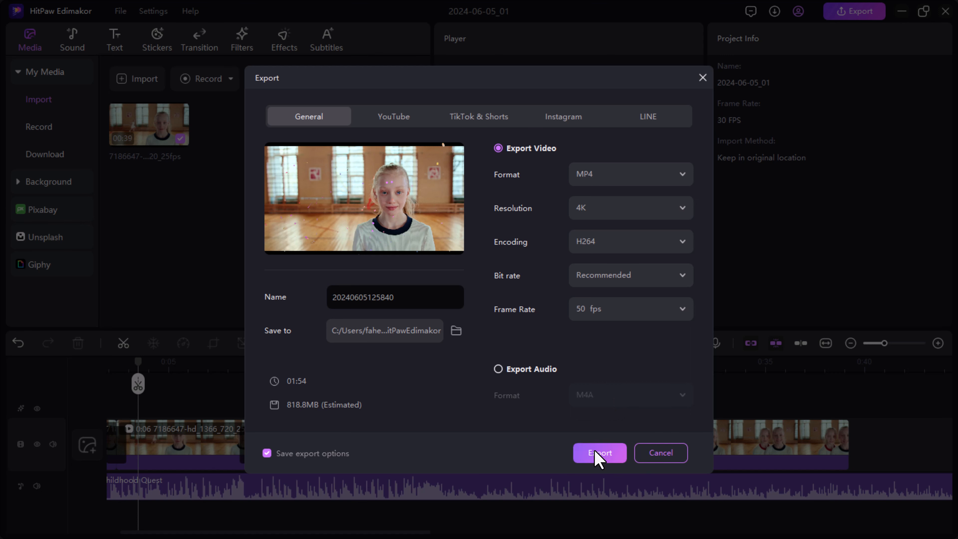